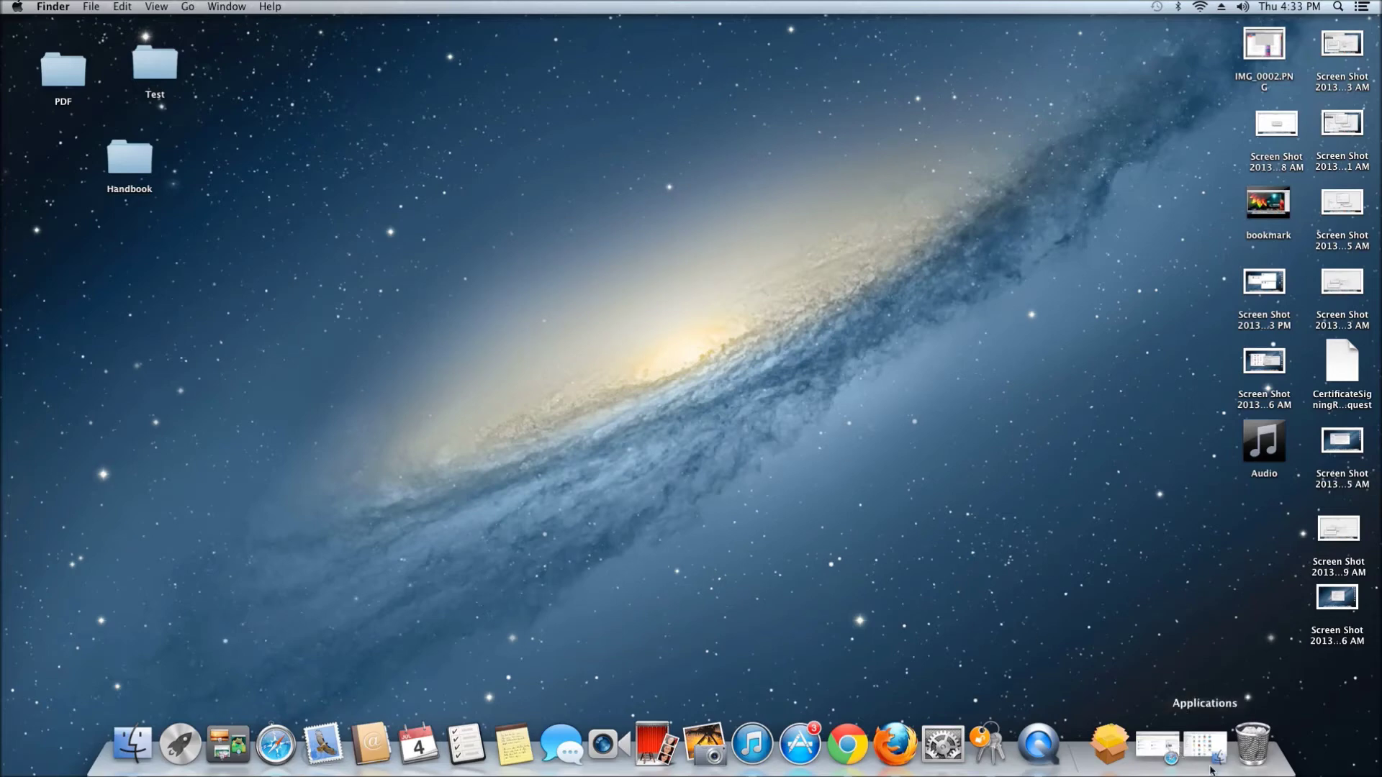
- Restore the Applications window, open Utilities, and launch Keychain Access
{"action": "left_click", "coordinate": [1204, 759]}
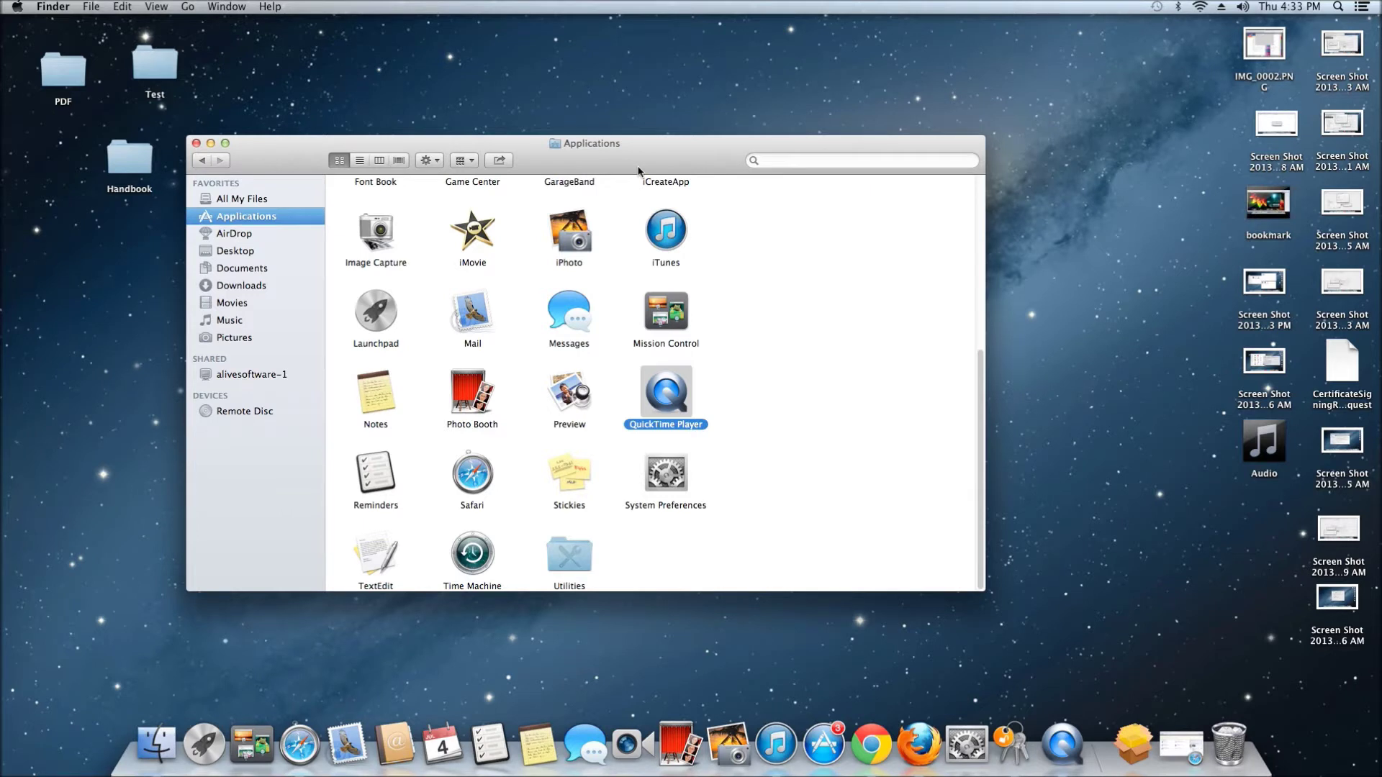
{"action": "left_click", "coordinate": [580, 576]}
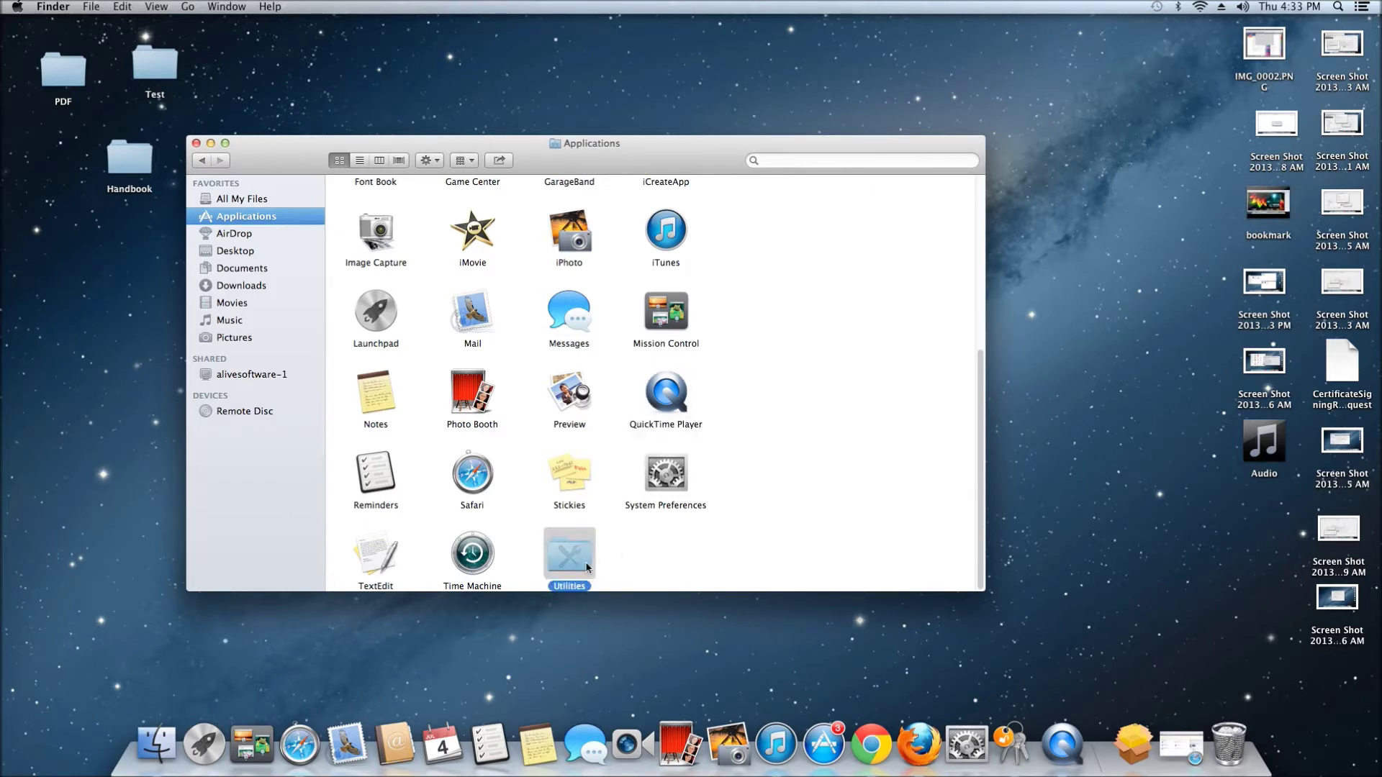
{"action": "double_click", "coordinate": [580, 573]}
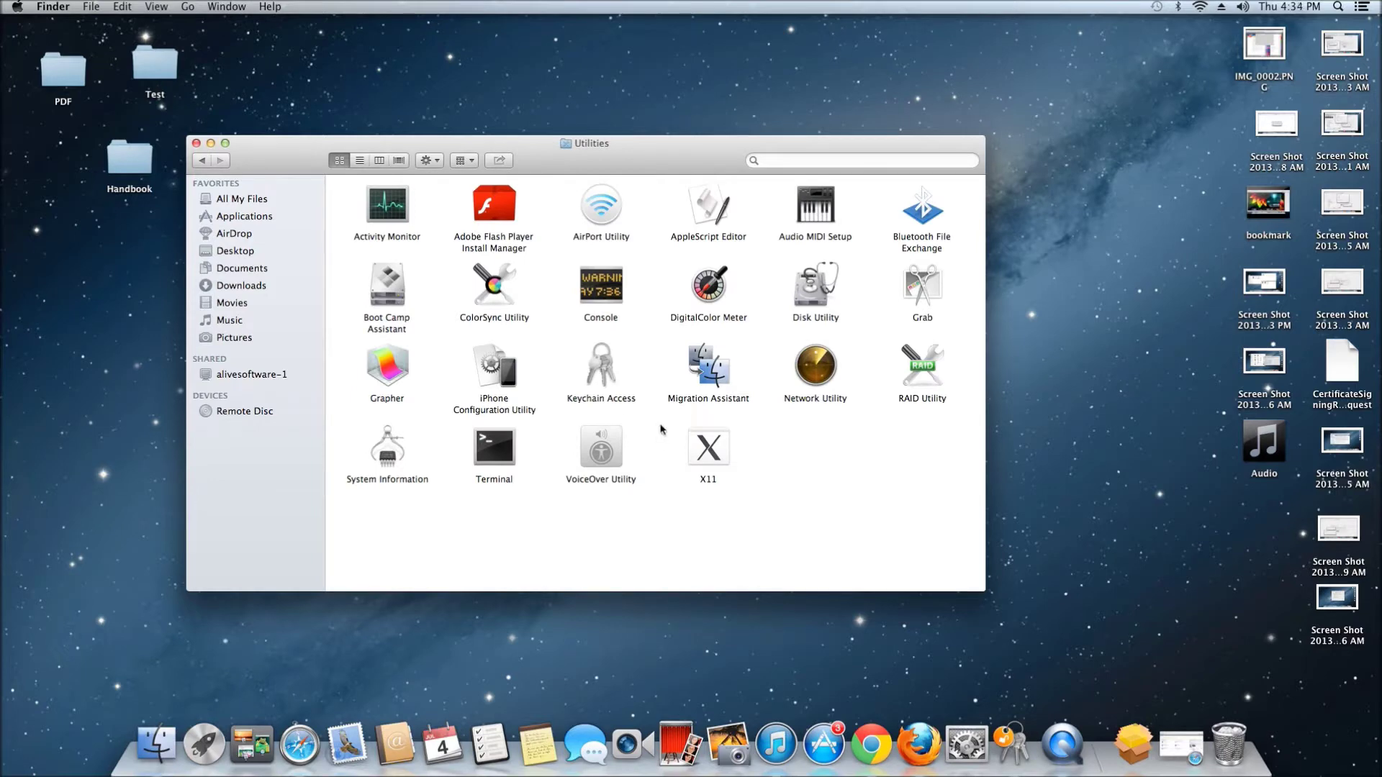
{"action": "double_click", "coordinate": [606, 358]}
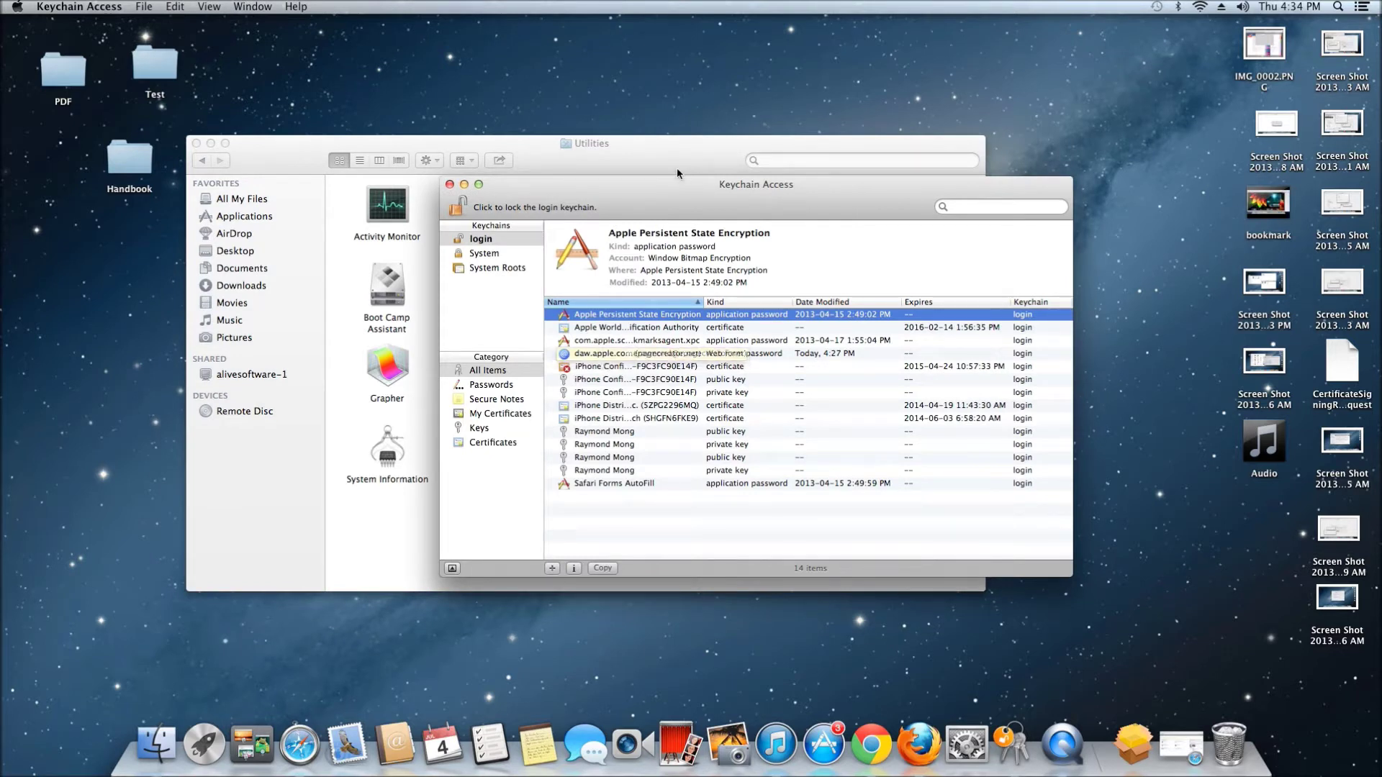
- Choose Certificate Assistant > Request a Certificate From a Certificate Authority from the Keychain Access menu
{"action": "left_click", "coordinate": [104, 10]}
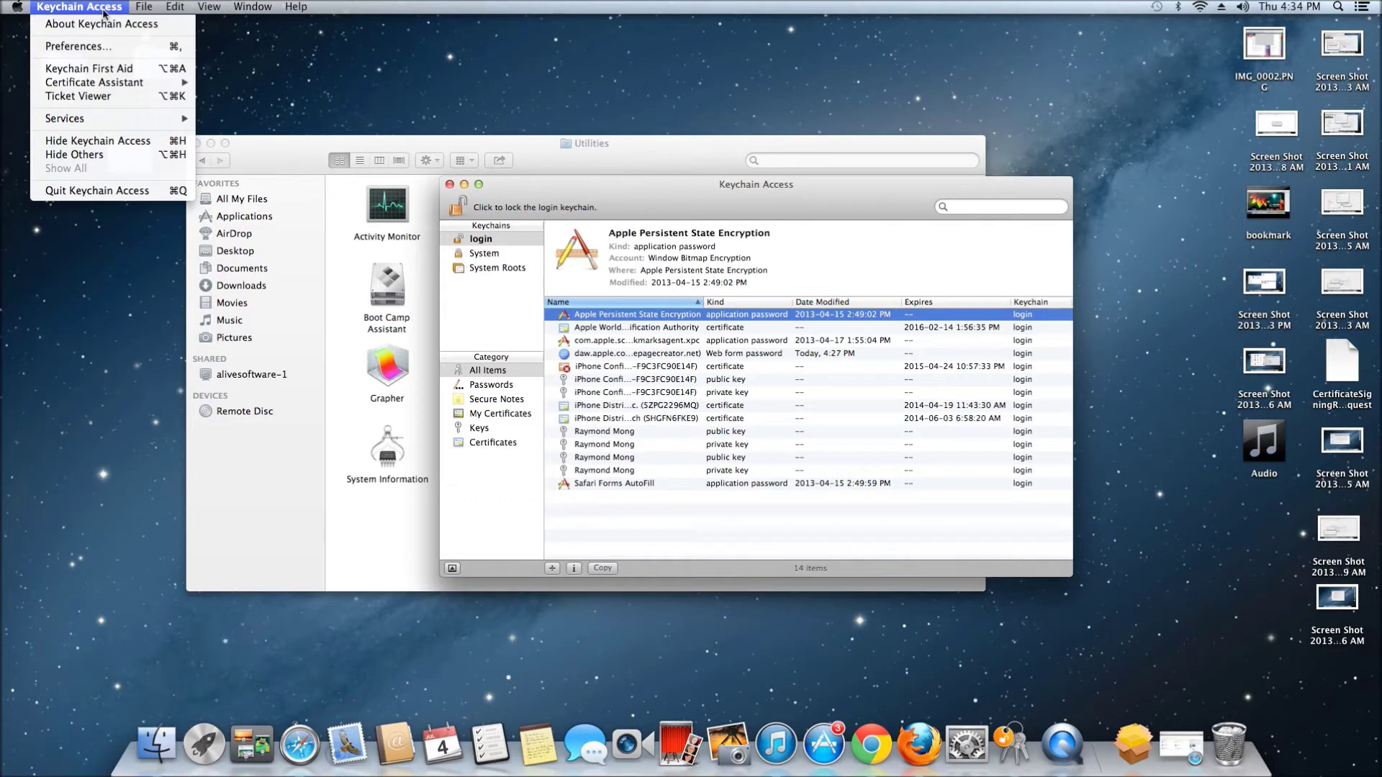
{"action": "mouse_move", "coordinate": [127, 85]}
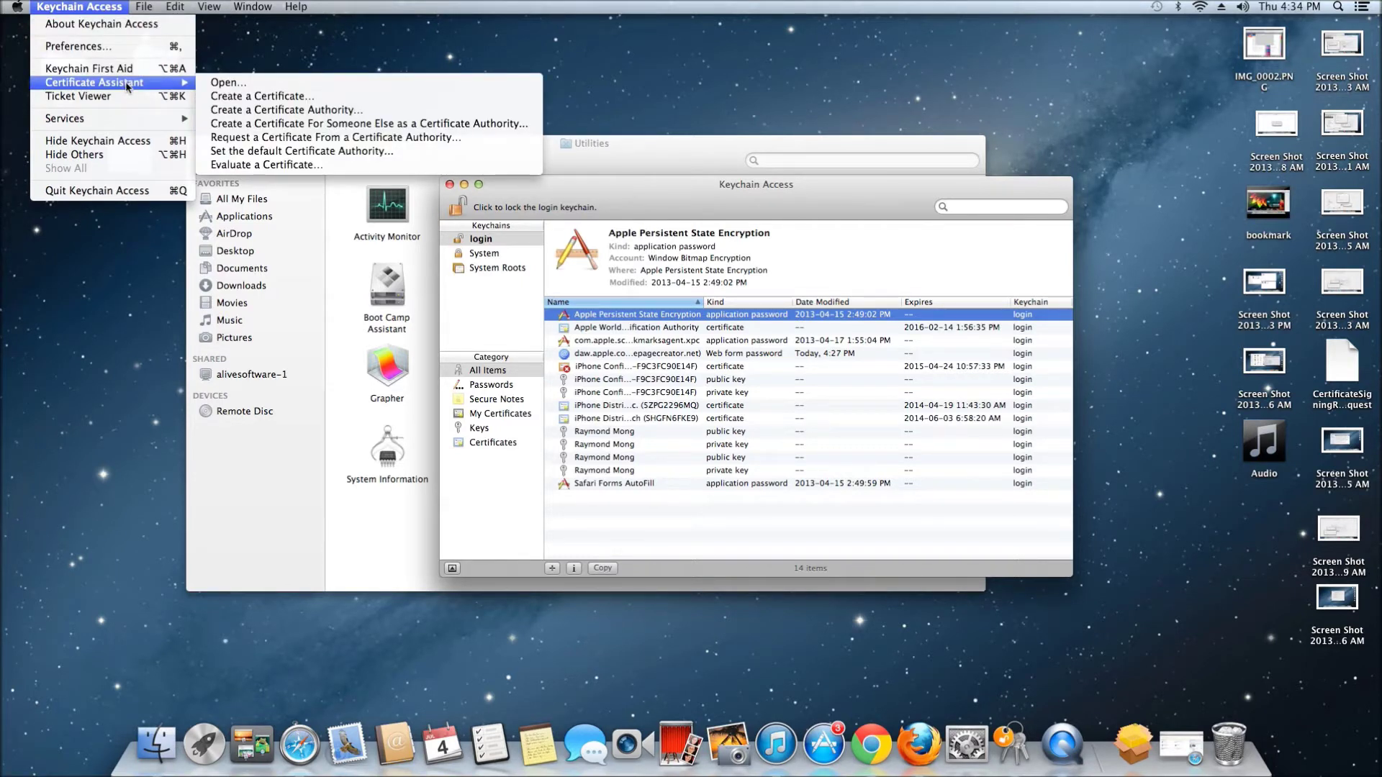
{"action": "left_click", "coordinate": [293, 137]}
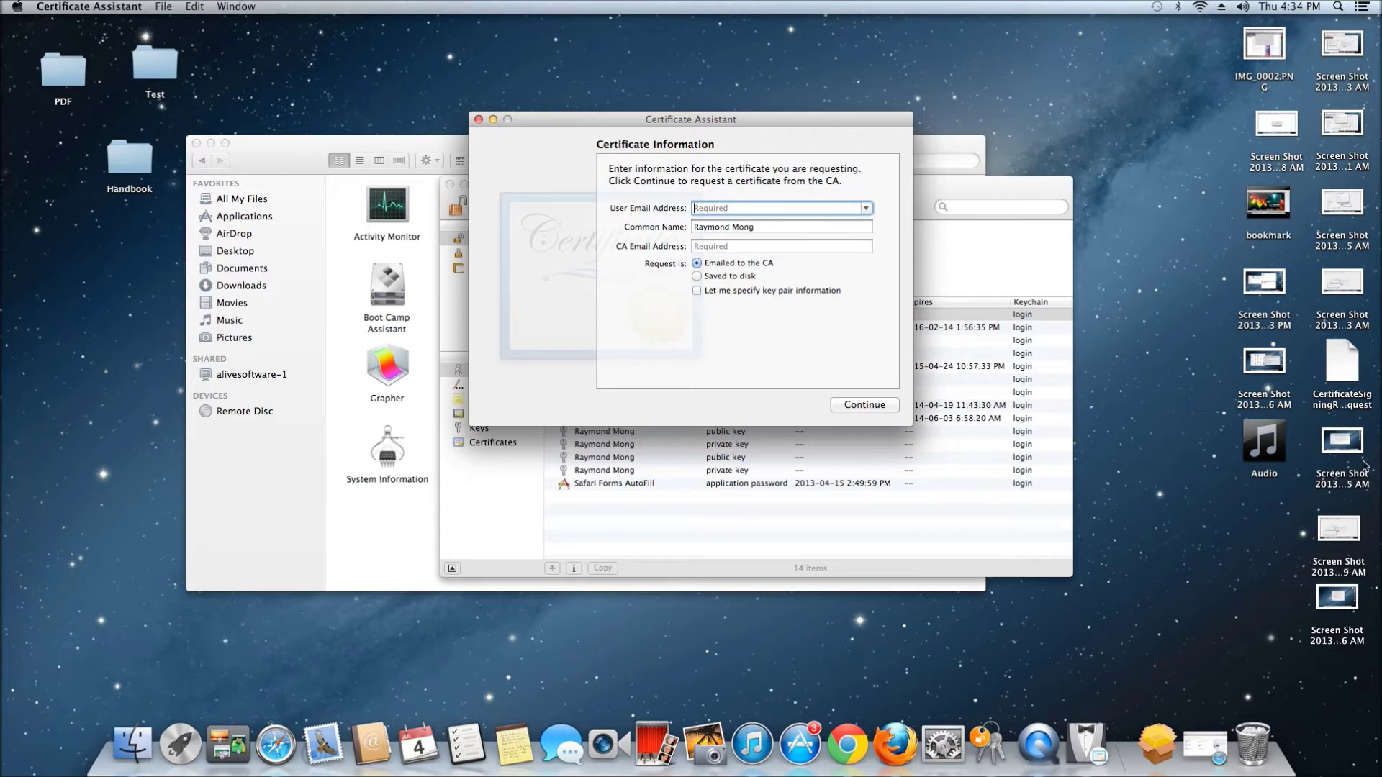
- Move the certificate signing request file on the desktop below the Audio item
{"action": "left_click", "coordinate": [1345, 407]}
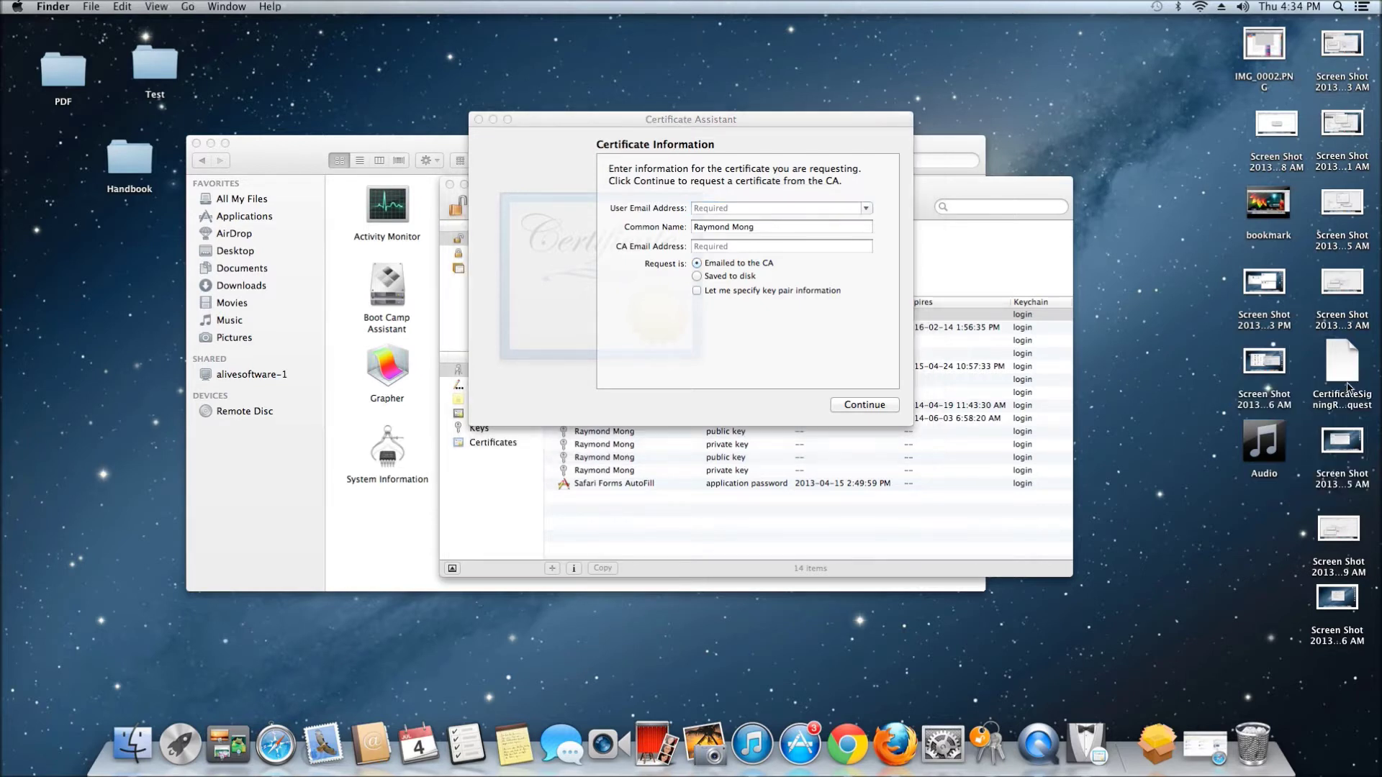
{"action": "left_click_drag", "start_coordinate": [1306, 477], "coordinate": [1255, 518]}
{"action": "left_click", "coordinate": [1216, 511]}
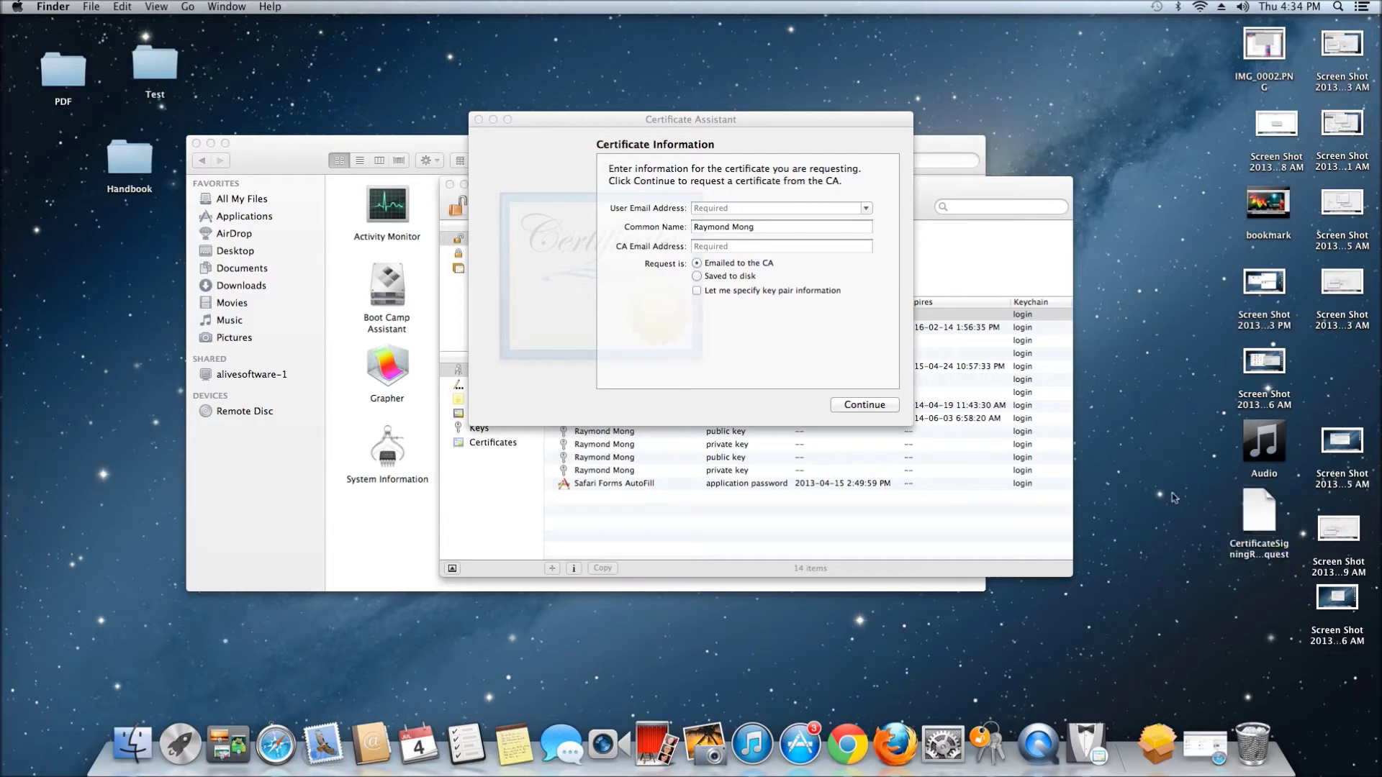
- Dismiss the missing-email warning, close Certificate Assistant and Keychain Access, and restore Safari
{"action": "left_click", "coordinate": [861, 405]}
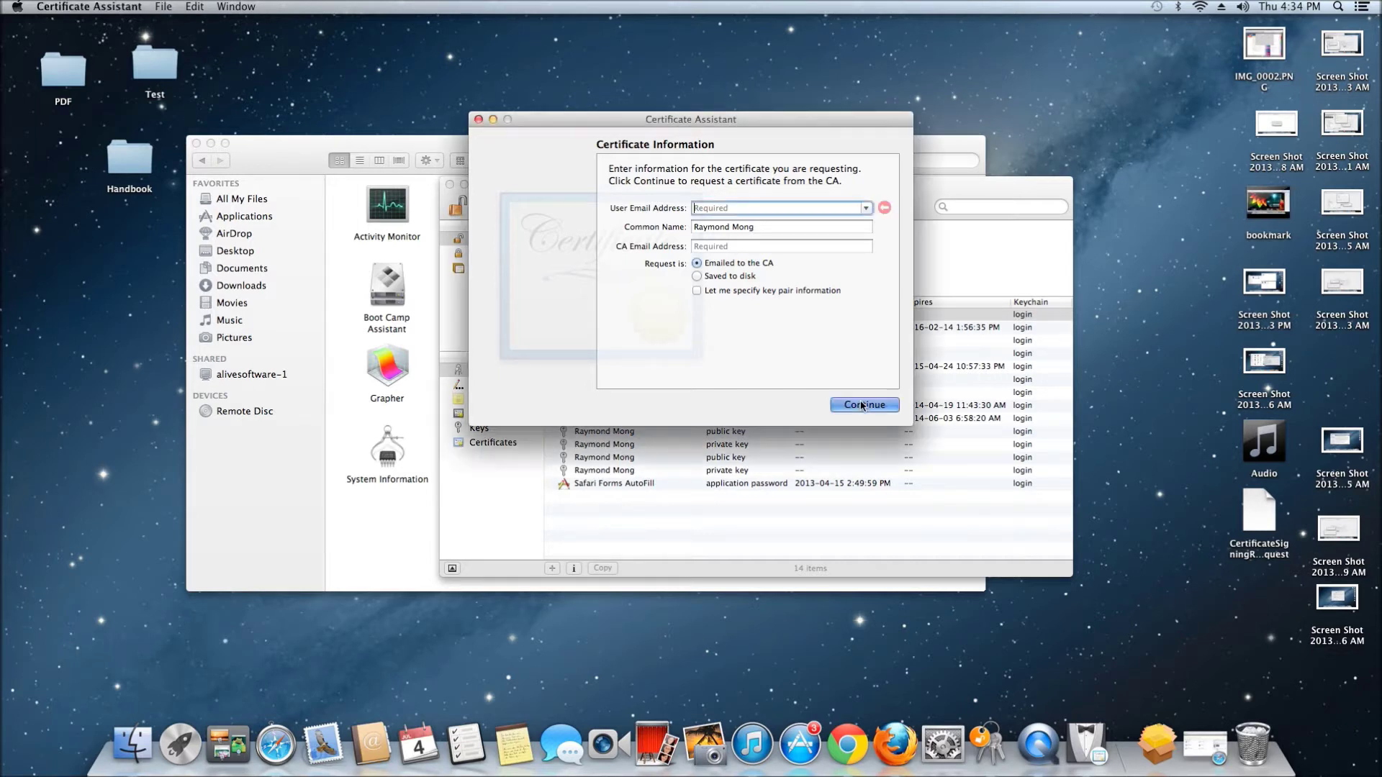
{"action": "left_click", "coordinate": [797, 202]}
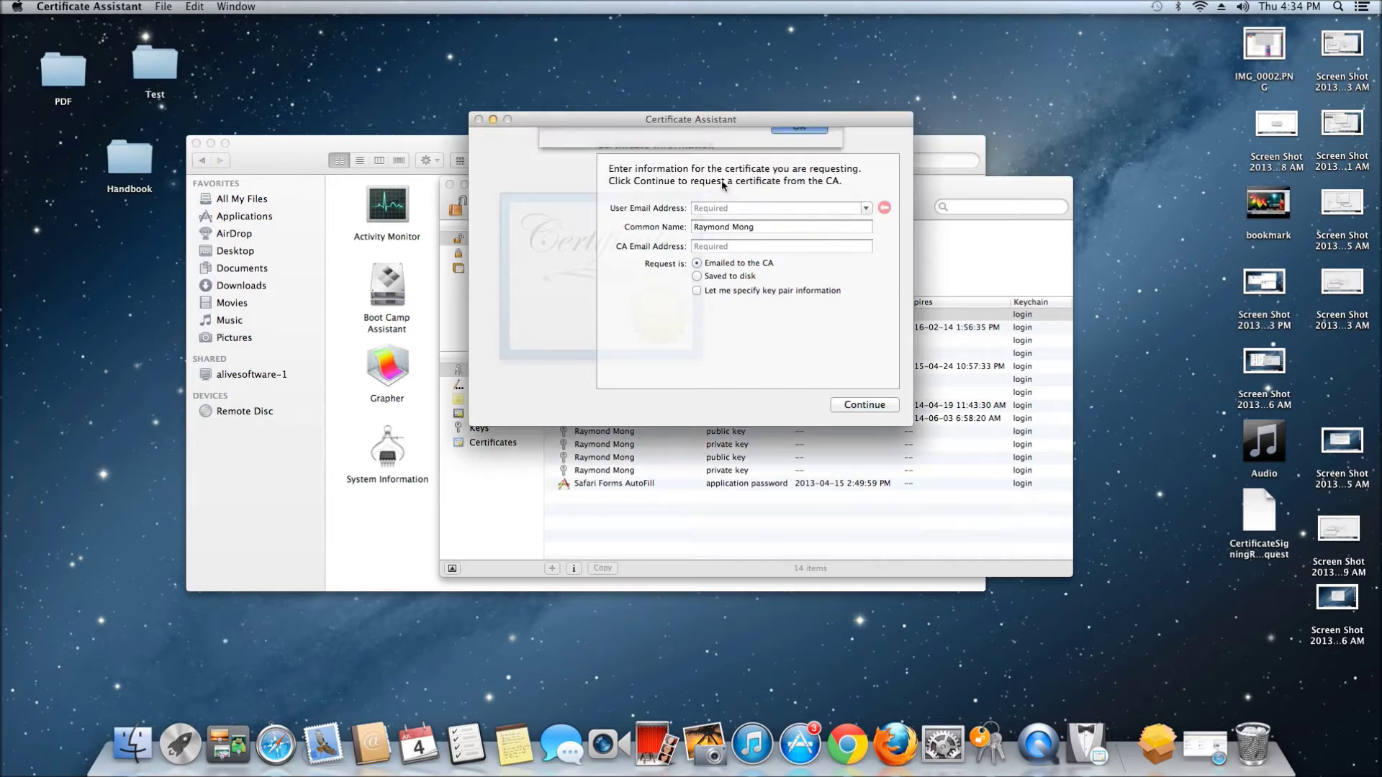
{"action": "left_click", "coordinate": [478, 119]}
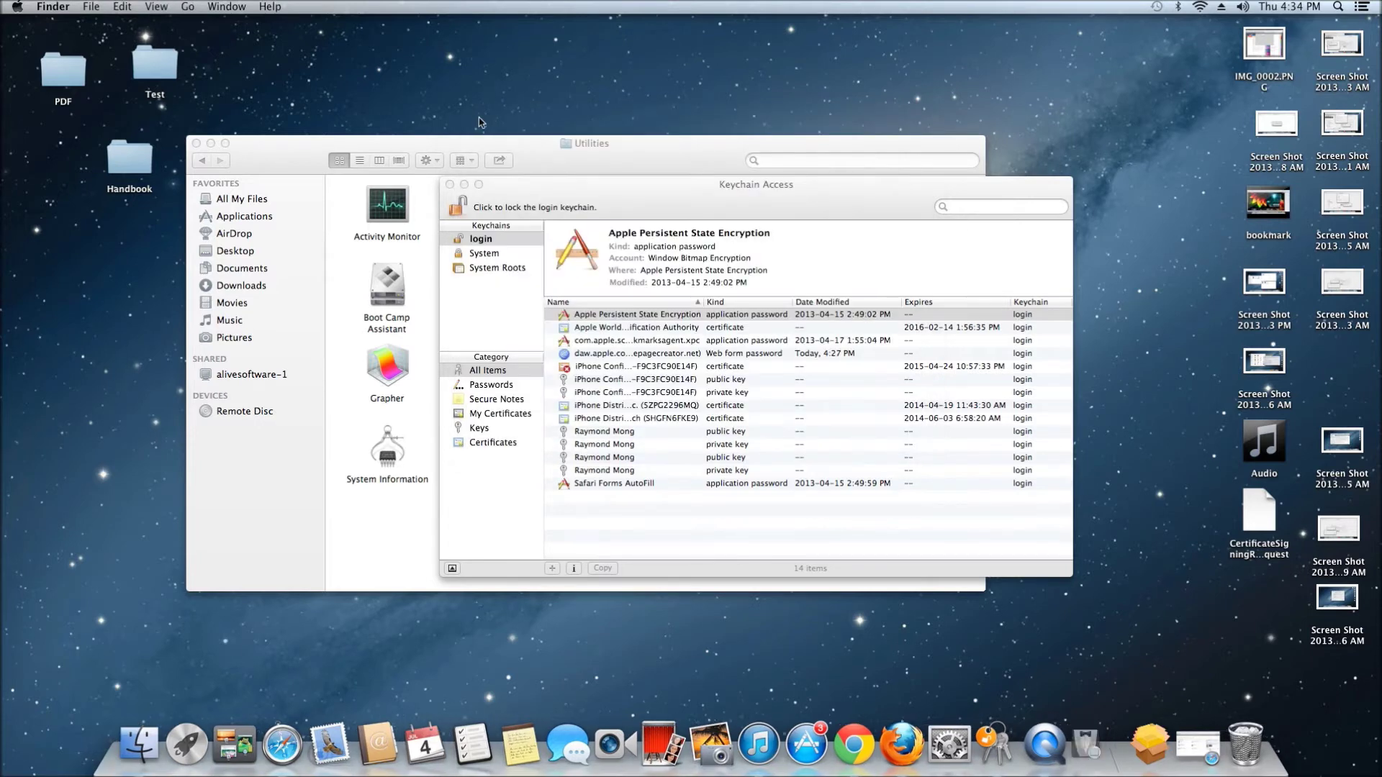
{"action": "left_click", "coordinate": [450, 184]}
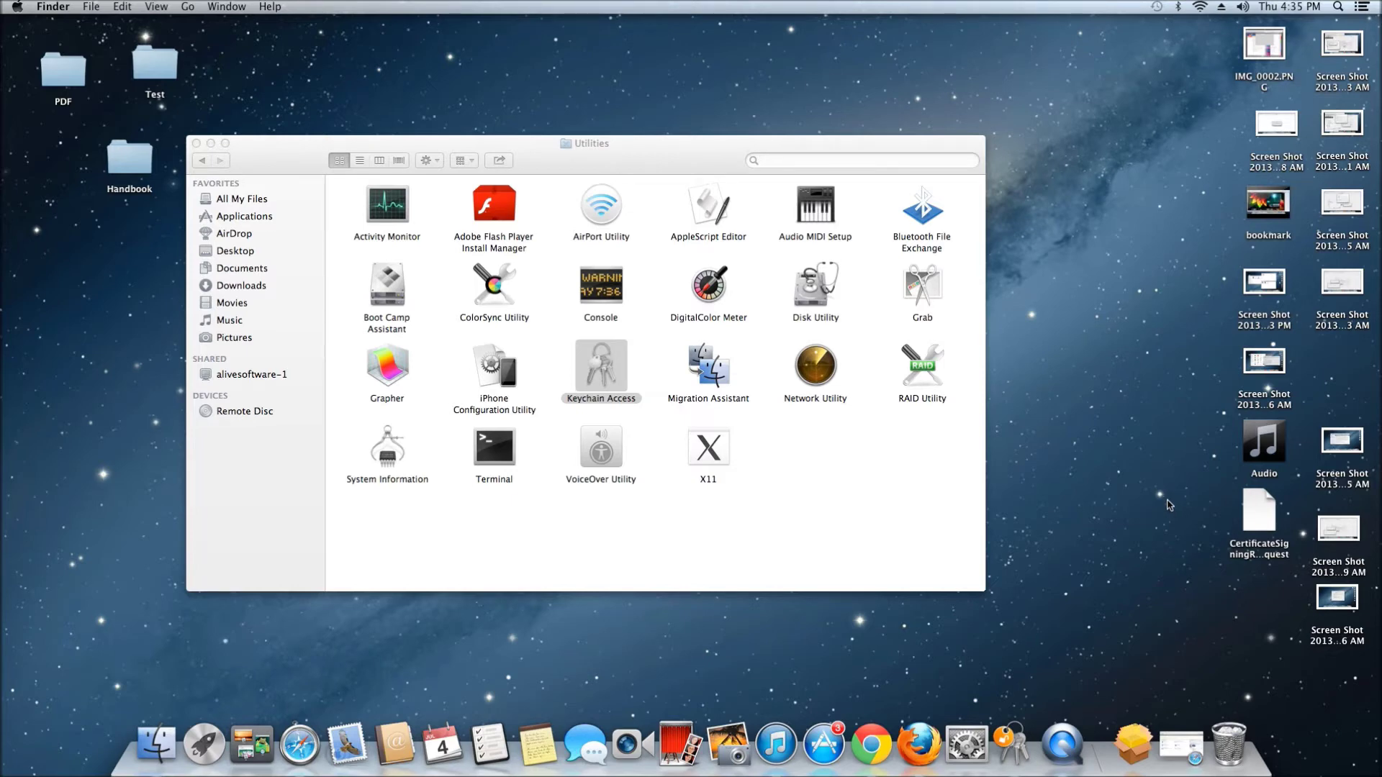
{"action": "left_click", "coordinate": [1181, 745]}
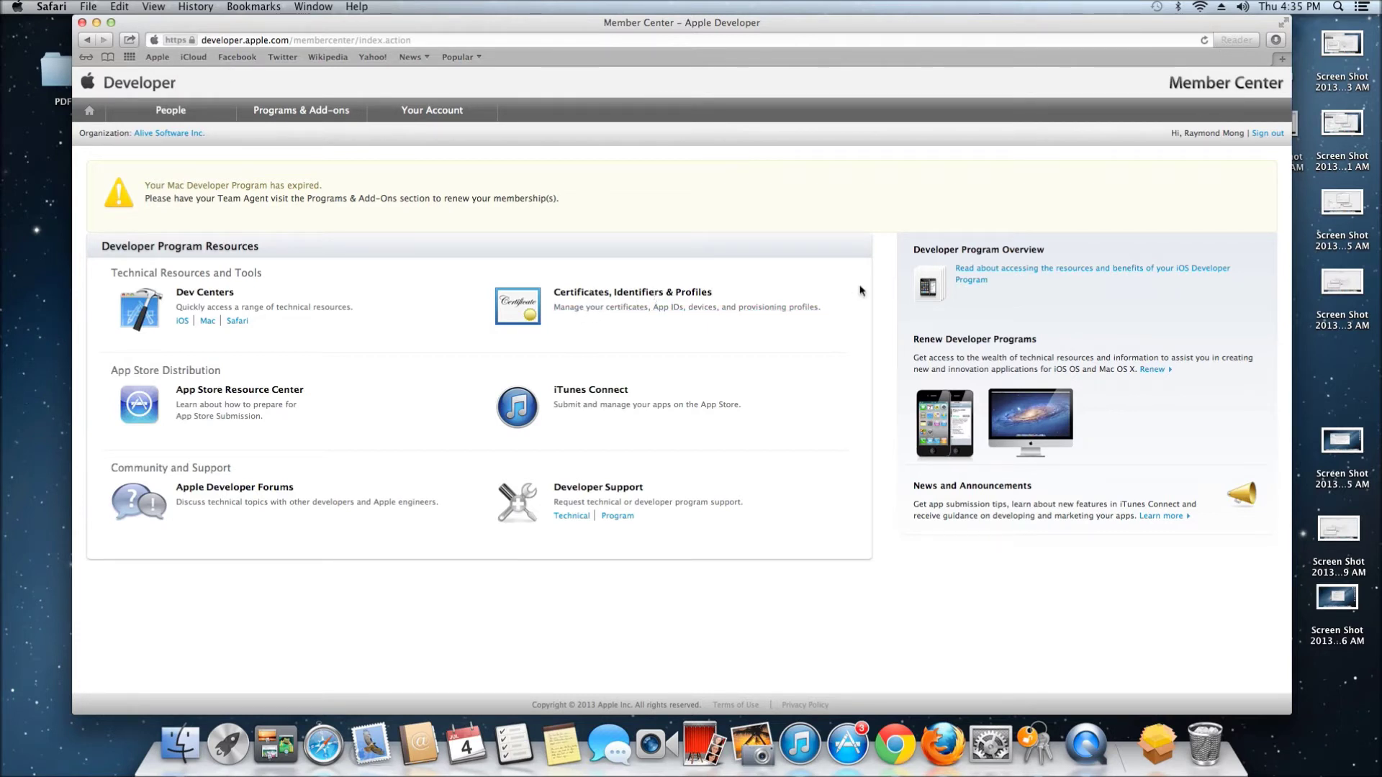
- Go to Certificates, Identifiers & Profiles, open the iOS certificates list, and start adding a certificate
{"action": "left_click", "coordinate": [659, 309]}
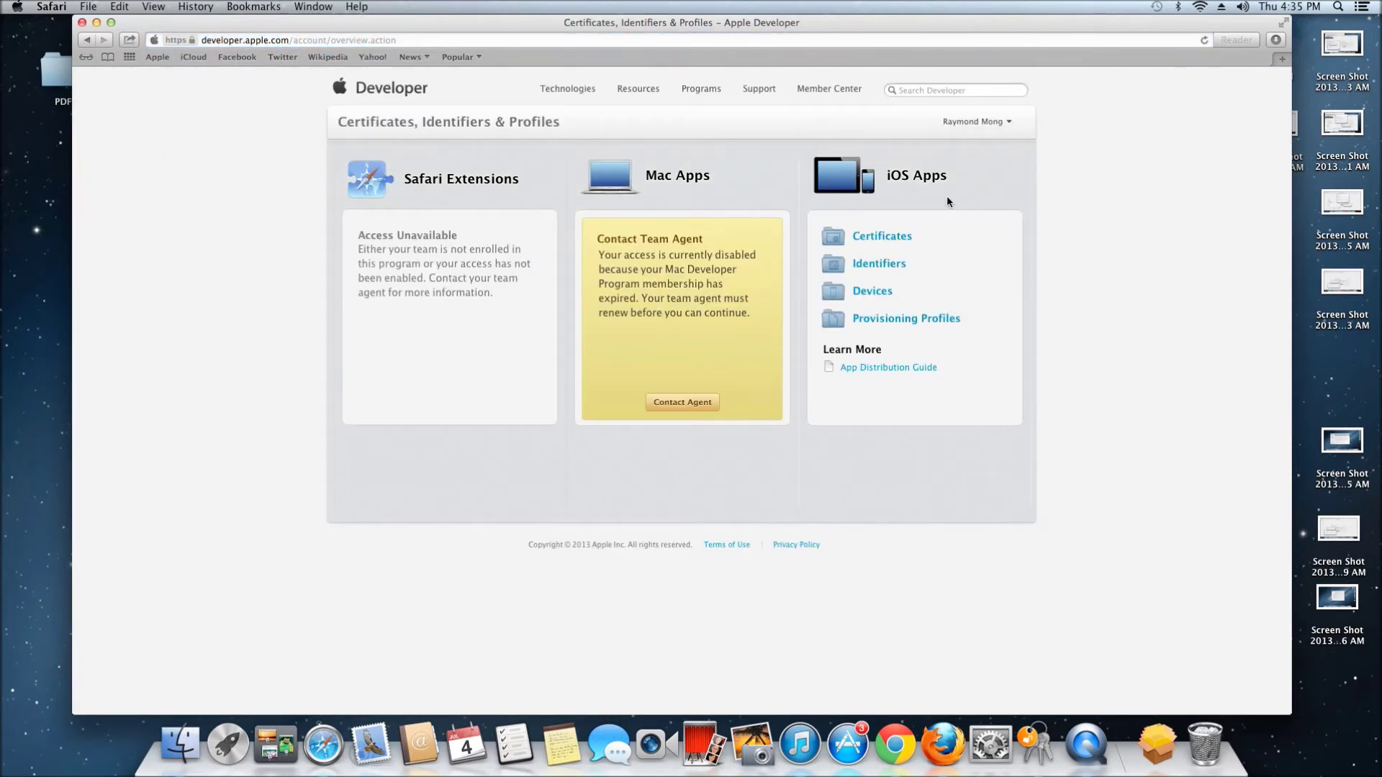
{"action": "left_click", "coordinate": [882, 236]}
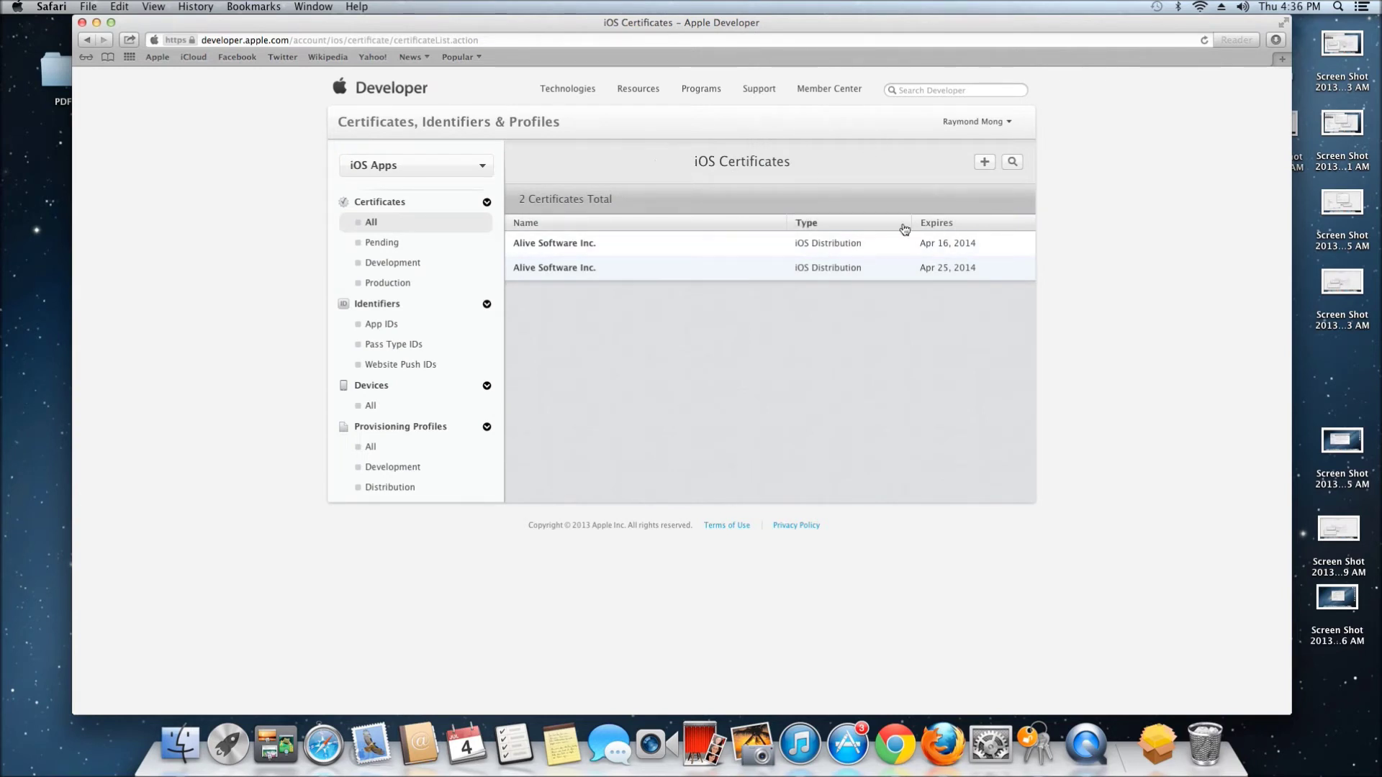
{"action": "left_click", "coordinate": [983, 164]}
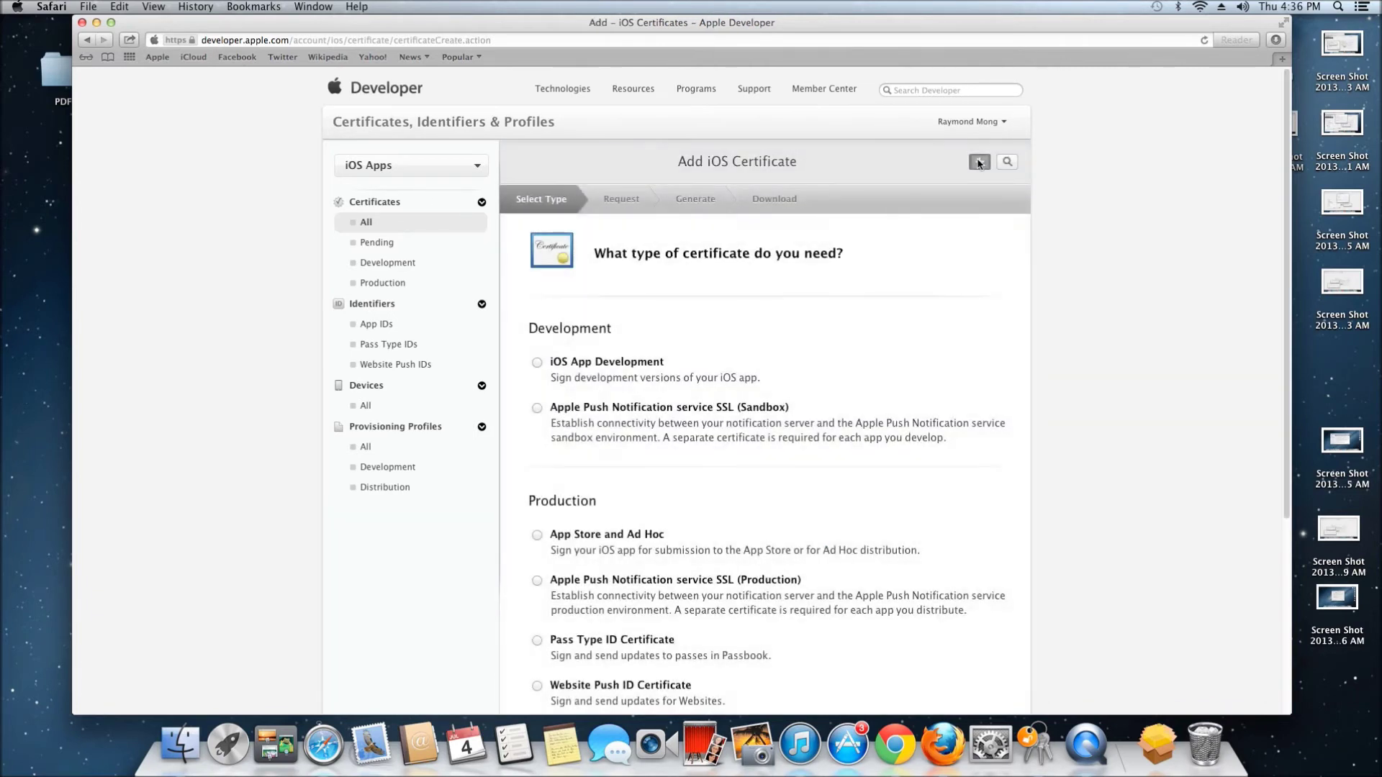
- Select the Production 'App Store and Ad Hoc' certificate type and continue
{"action": "scroll", "coordinate": [955, 267], "scroll_direction": "down", "scroll_amount": 2}
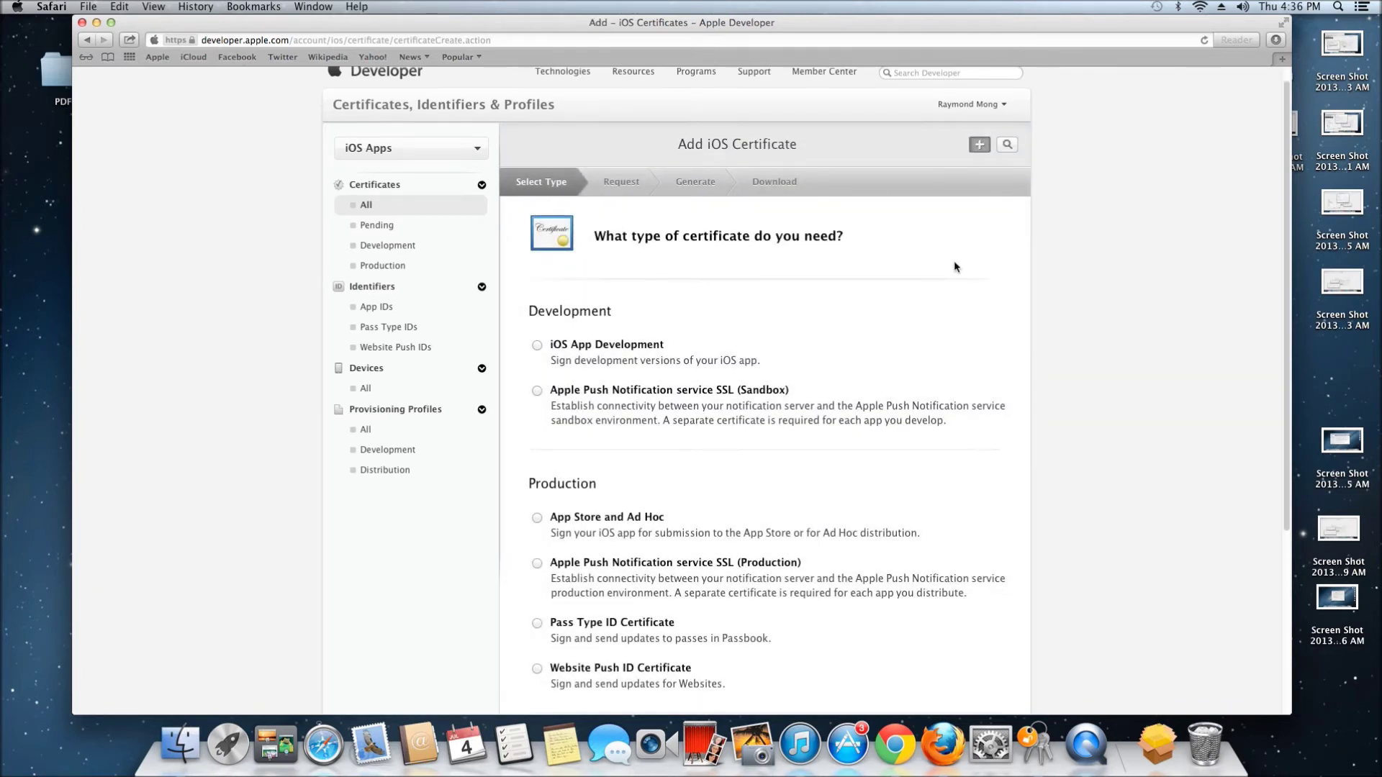
{"action": "scroll", "coordinate": [954, 267], "scroll_direction": "down", "scroll_amount": 2}
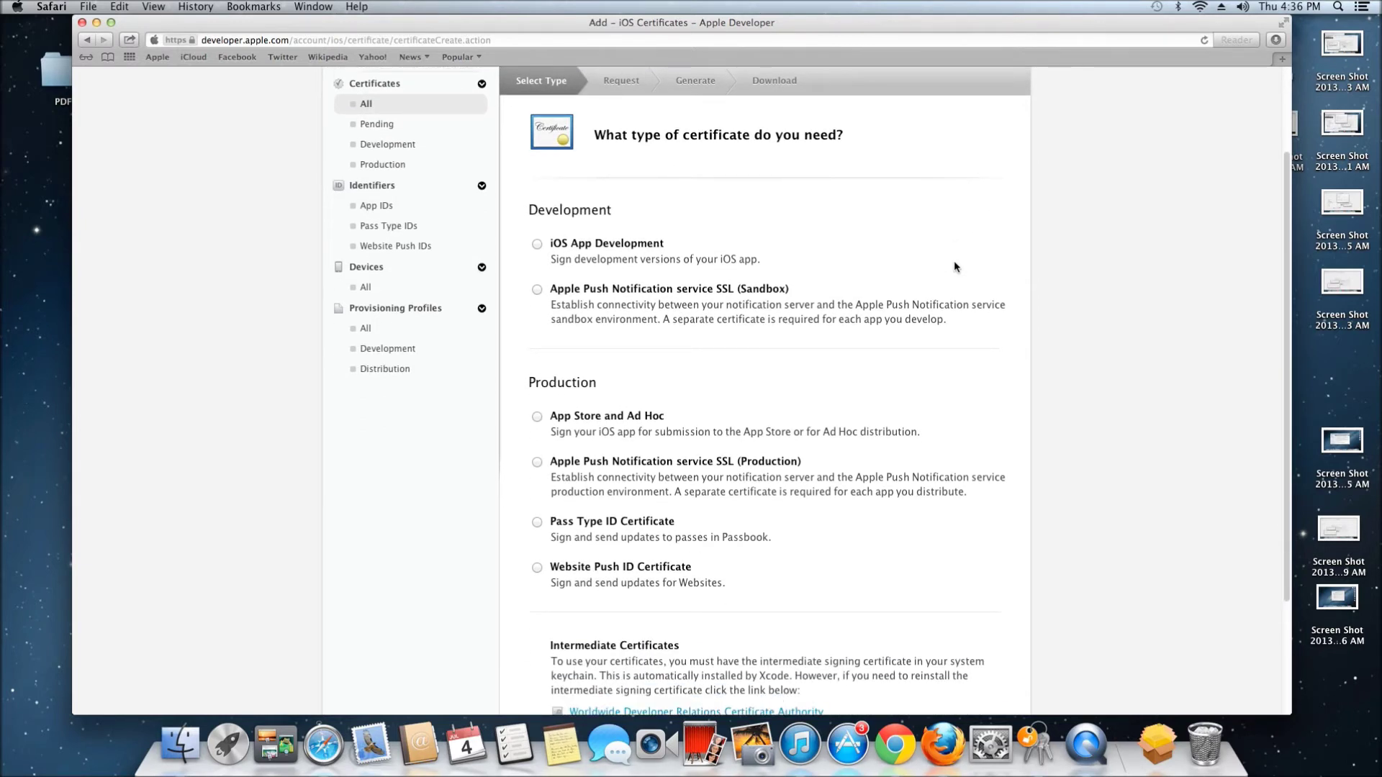
{"action": "left_click", "coordinate": [536, 418]}
{"action": "scroll", "coordinate": [791, 449], "scroll_direction": "down", "scroll_amount": 1}
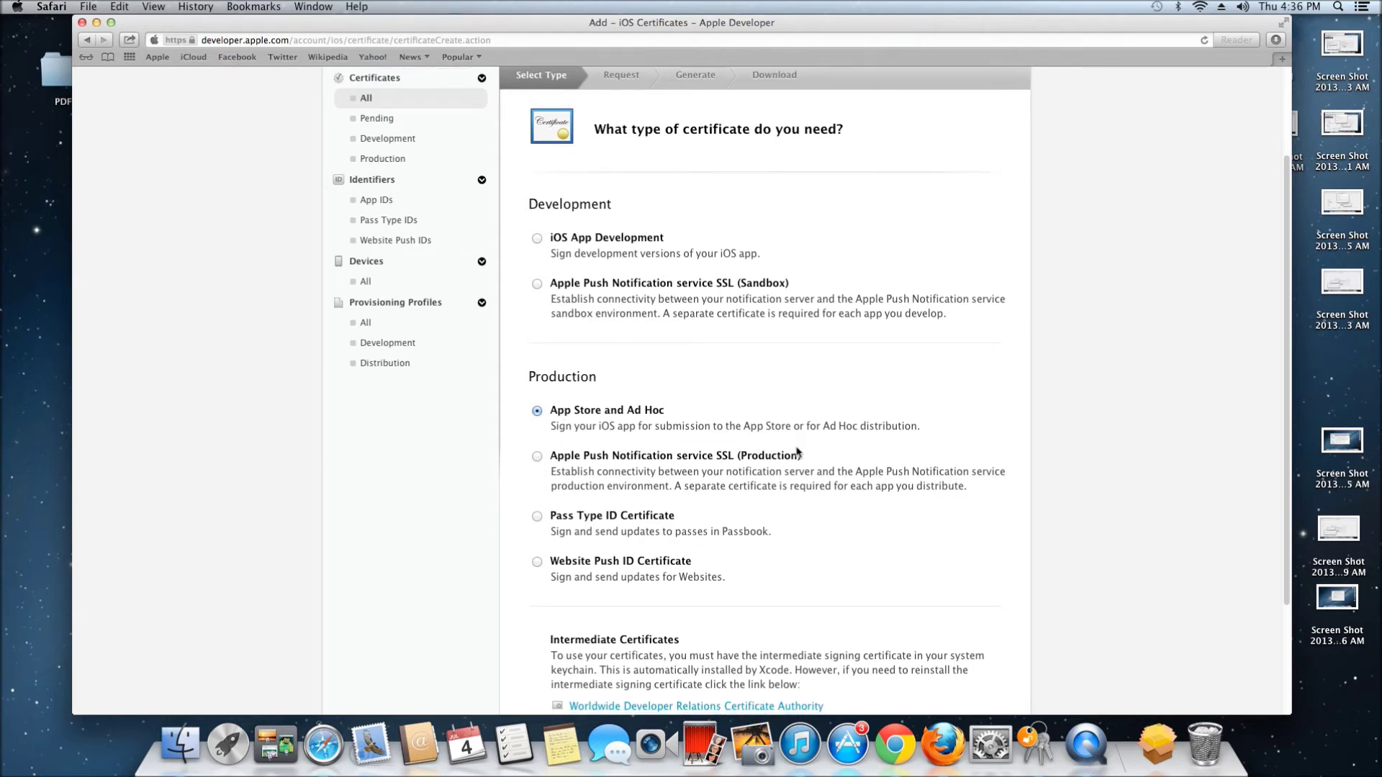
{"action": "scroll", "coordinate": [797, 451], "scroll_direction": "down", "scroll_amount": 5}
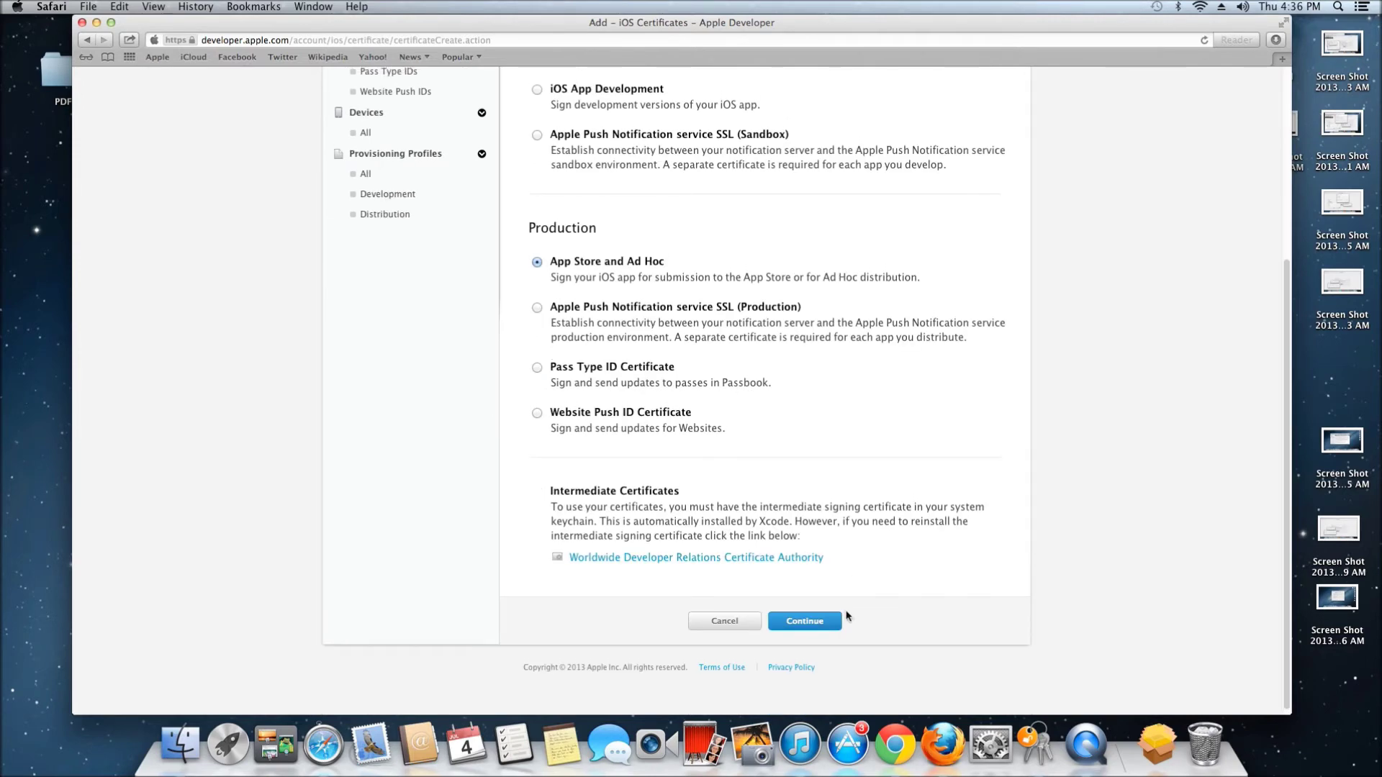
{"action": "left_click", "coordinate": [799, 625]}
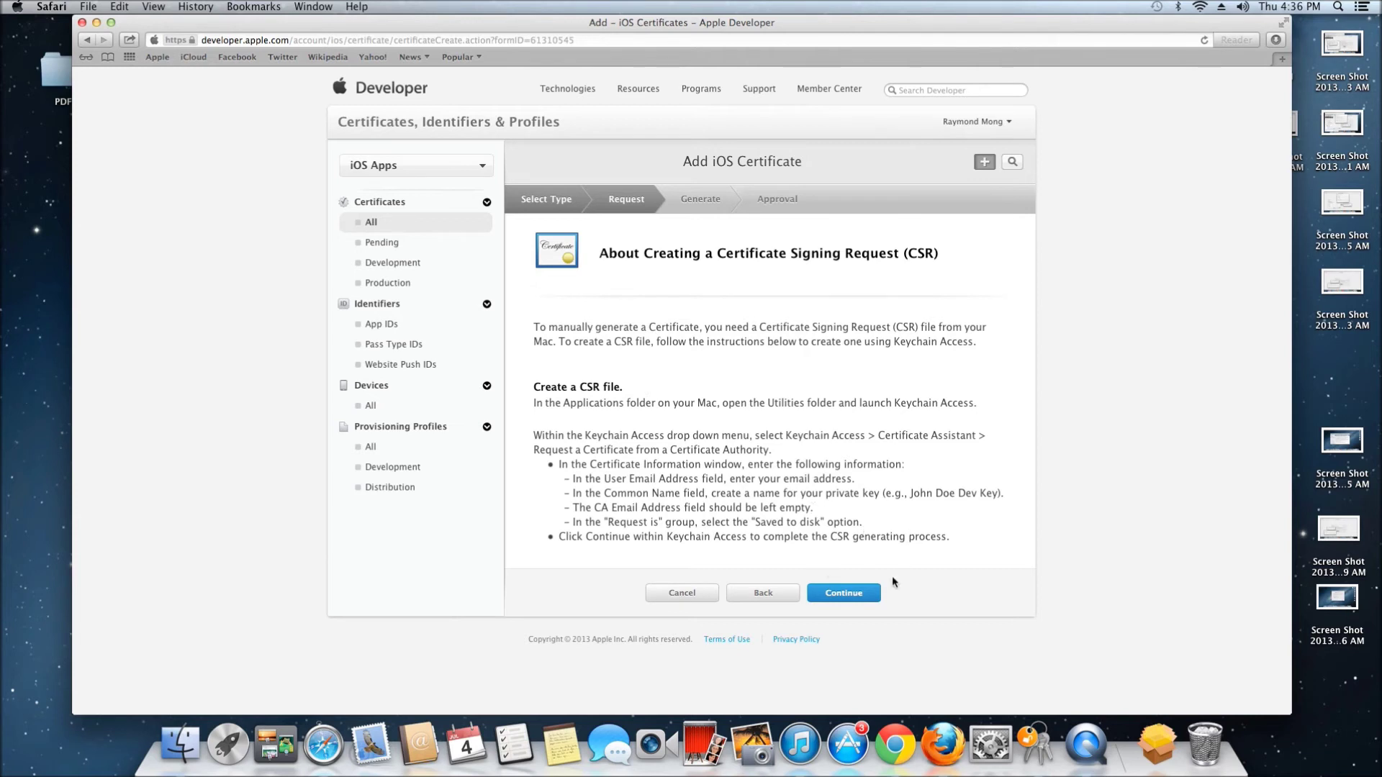
- Continue past the CSR instructions and shift Safari aside to locate the CSR file on the desktop
{"action": "left_click", "coordinate": [857, 592]}
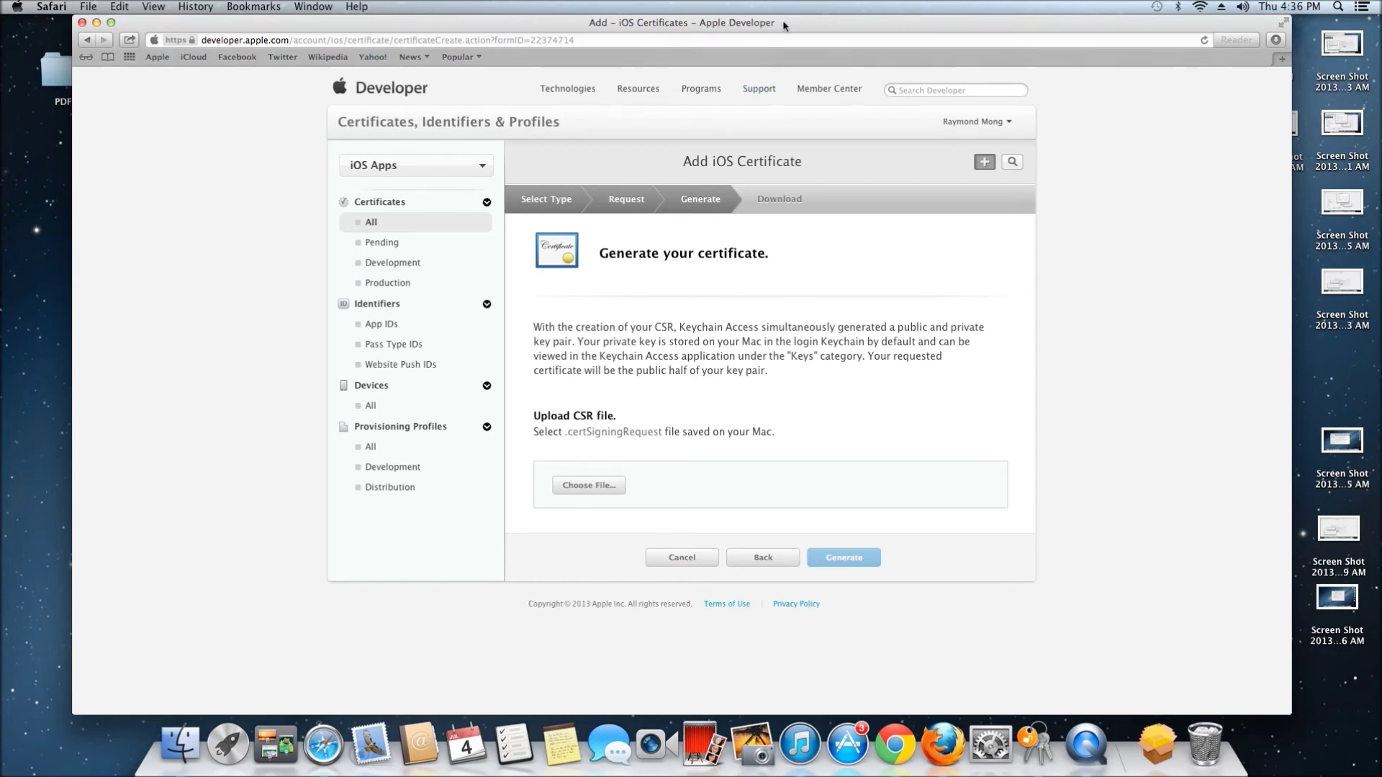
{"action": "left_click_drag", "start_coordinate": [783, 24], "coordinate": [695, 36]}
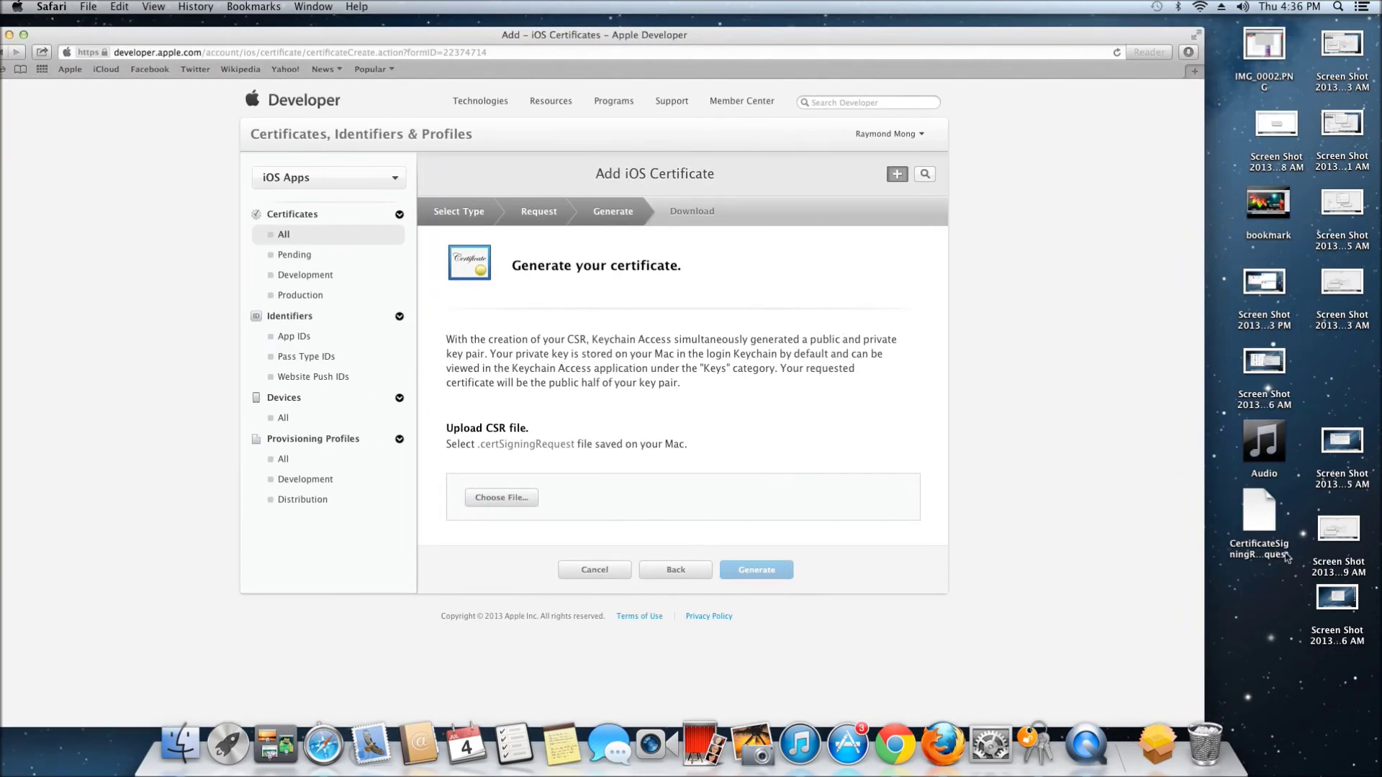
{"action": "left_click", "coordinate": [1256, 518]}
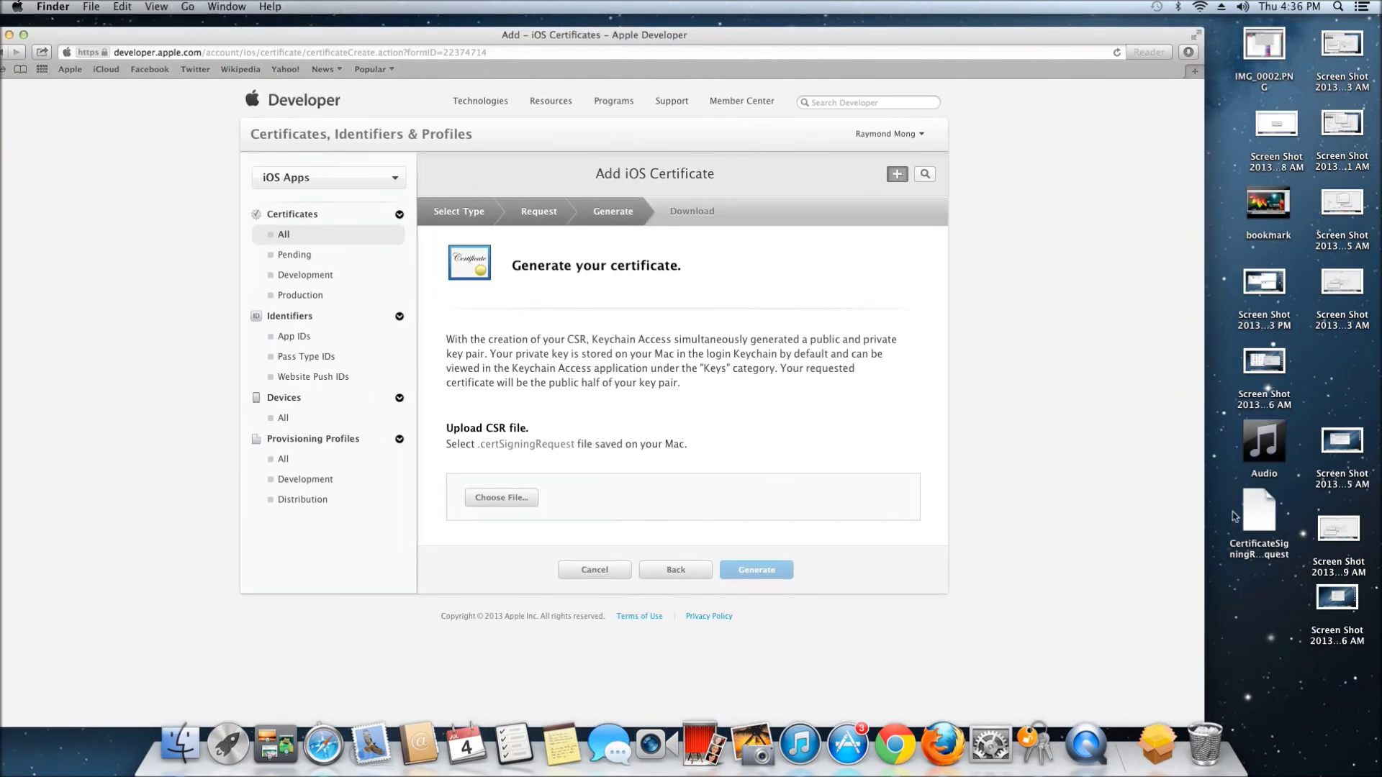
- Choose Desktop/CertificateSigningRequest.certSigningRequest as the upload and generate the iOS Distribution certificate
{"action": "left_click", "coordinate": [519, 502]}
{"action": "left_click", "coordinate": [519, 499]}
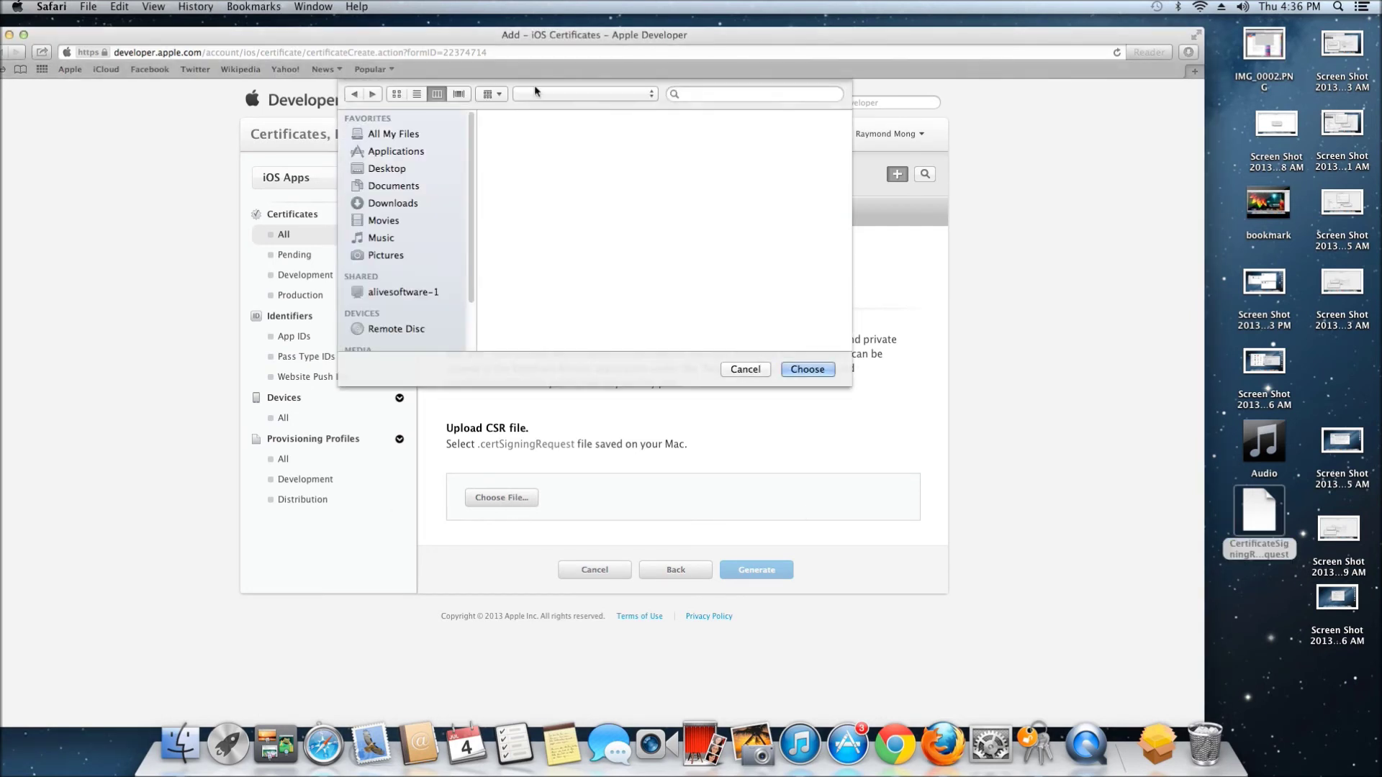
{"action": "left_click", "coordinate": [403, 170]}
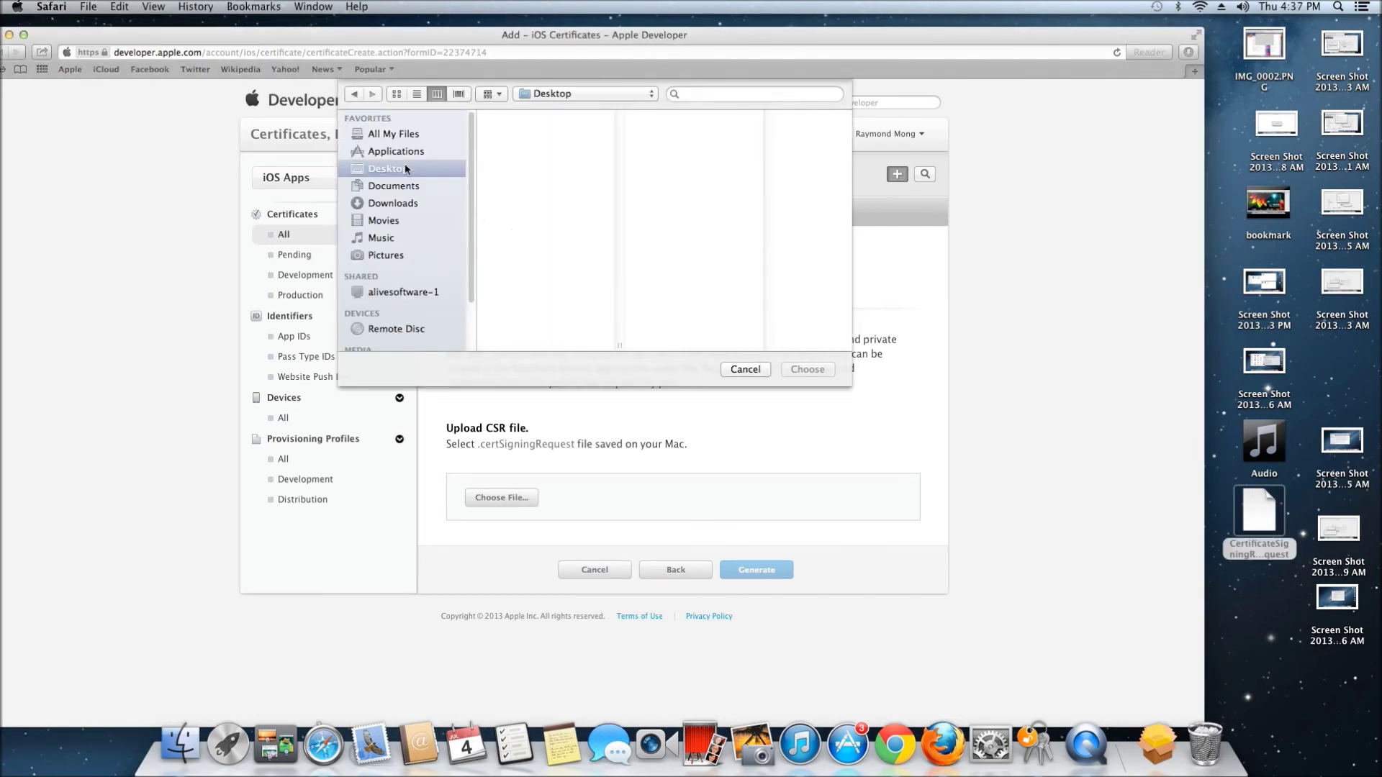
{"action": "left_click", "coordinate": [556, 143]}
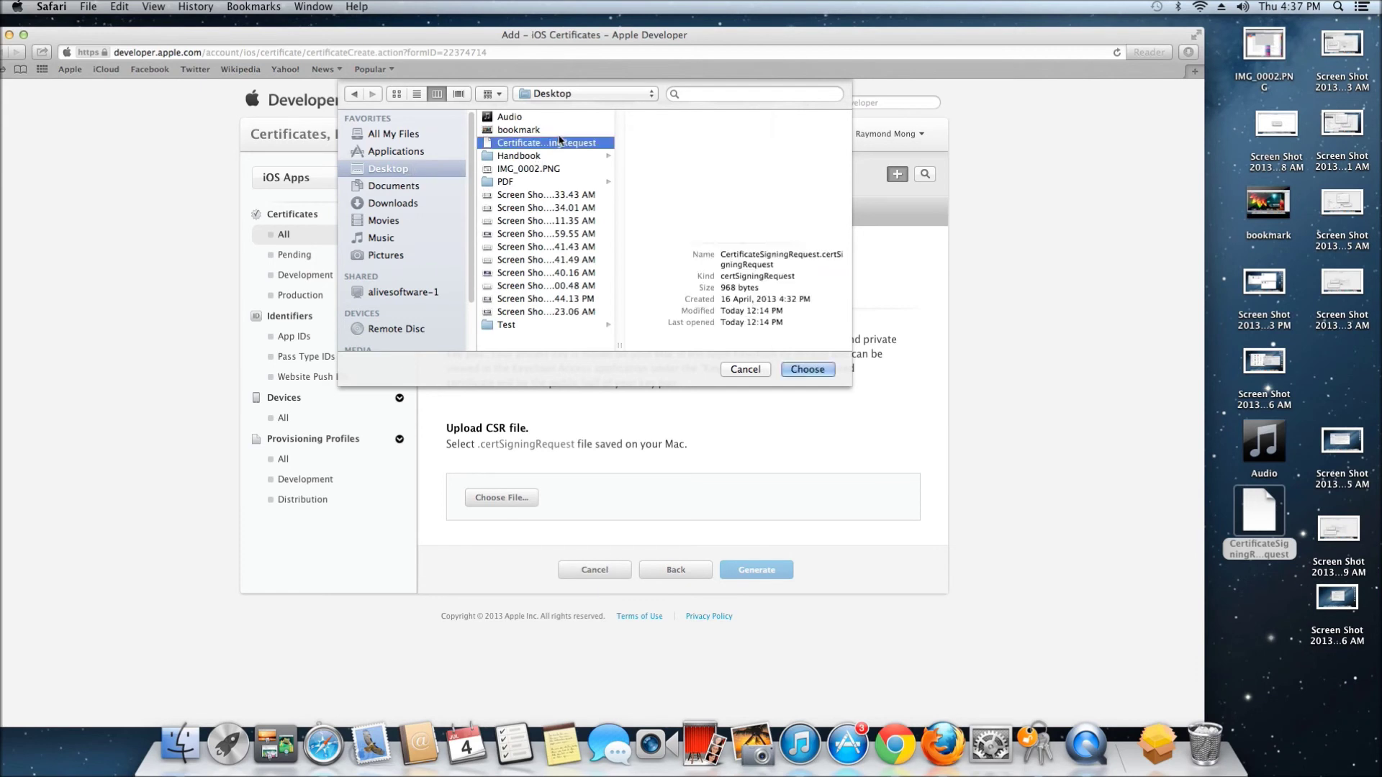
{"action": "left_click", "coordinate": [809, 370]}
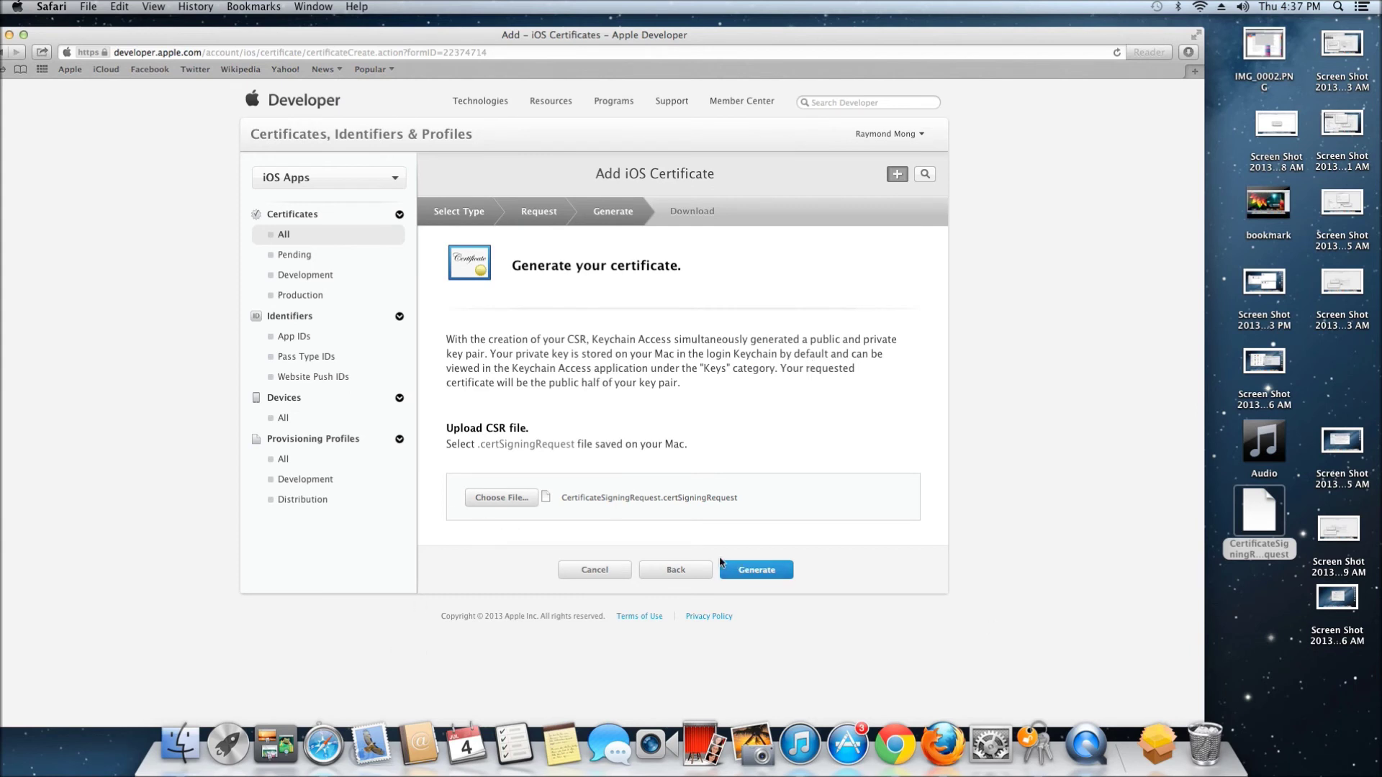
{"action": "left_click", "coordinate": [759, 570]}
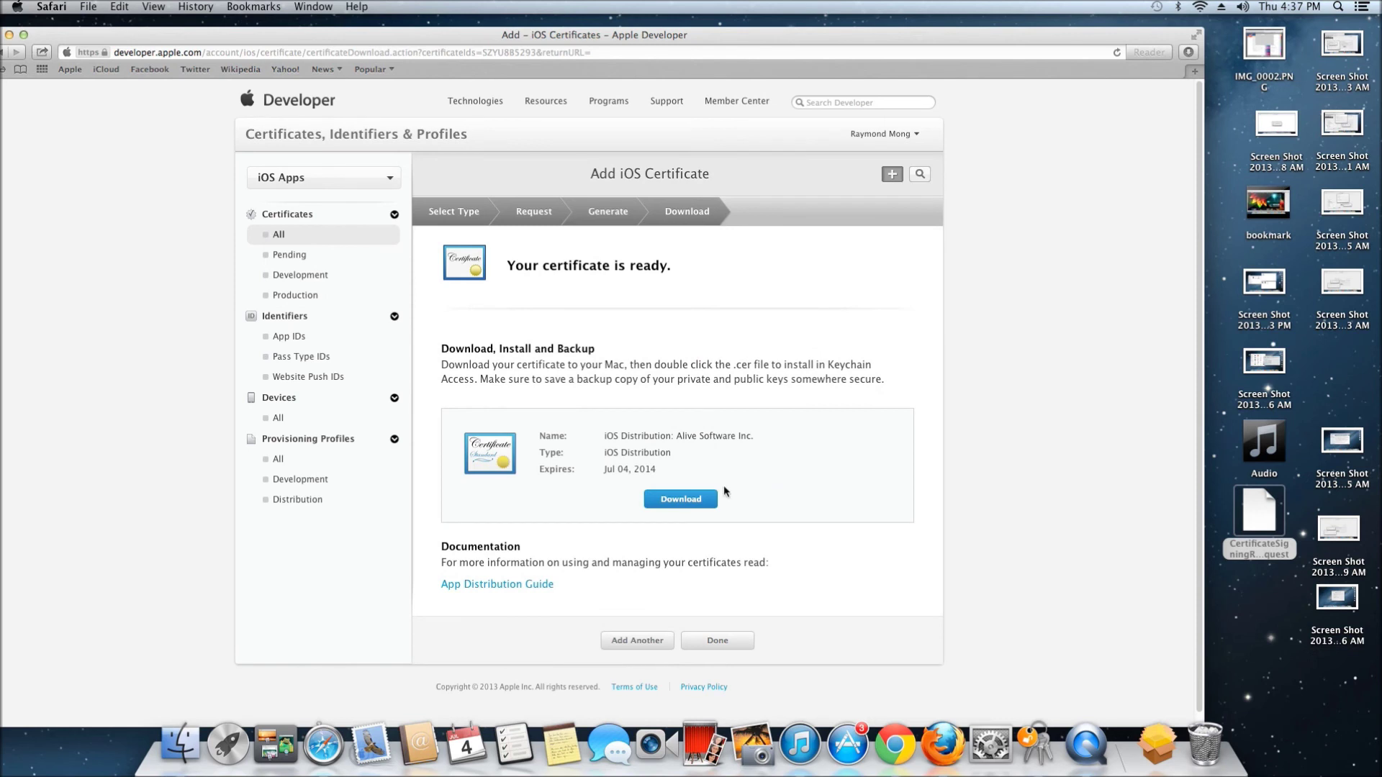
- Download ios_distribution.cer, add it to the login keychain, and return to Safari
{"action": "left_click", "coordinate": [691, 501]}
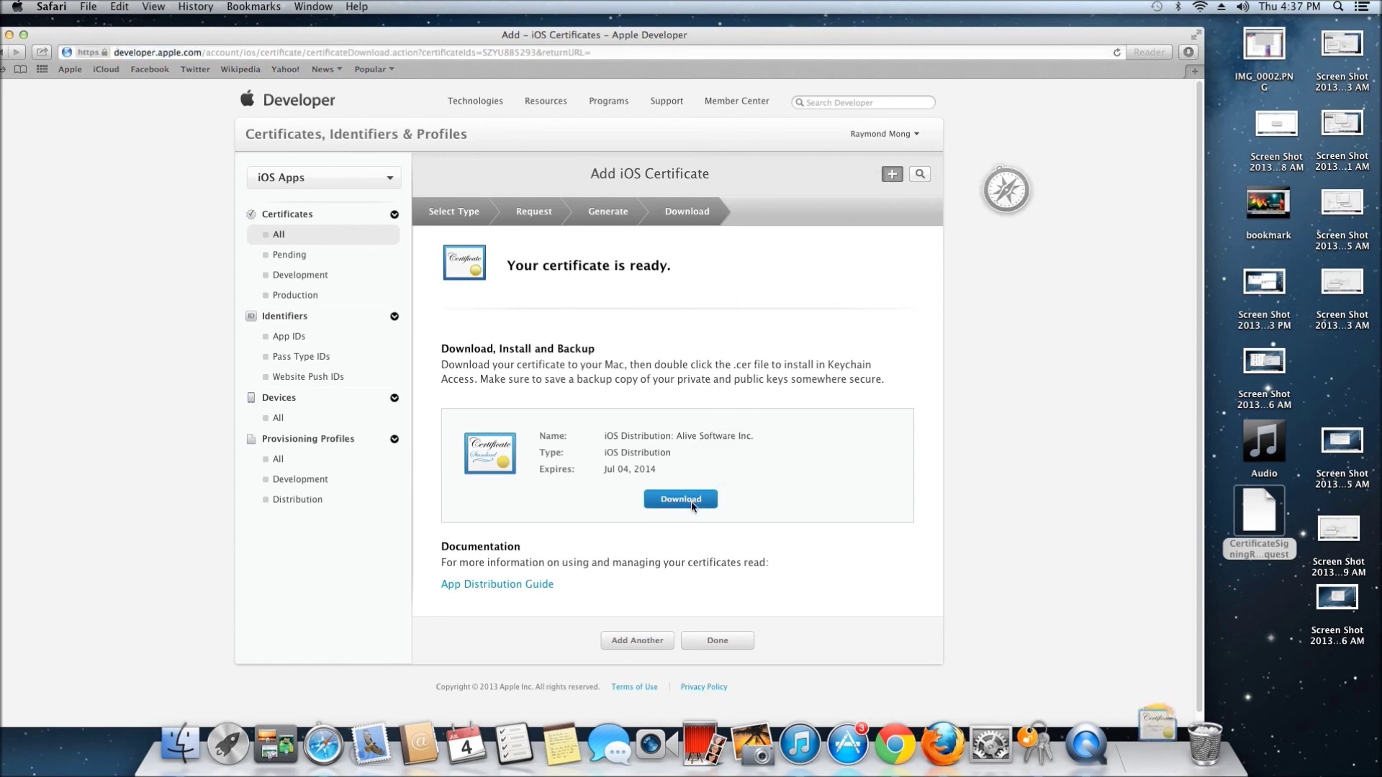
{"action": "left_click", "coordinate": [1155, 745]}
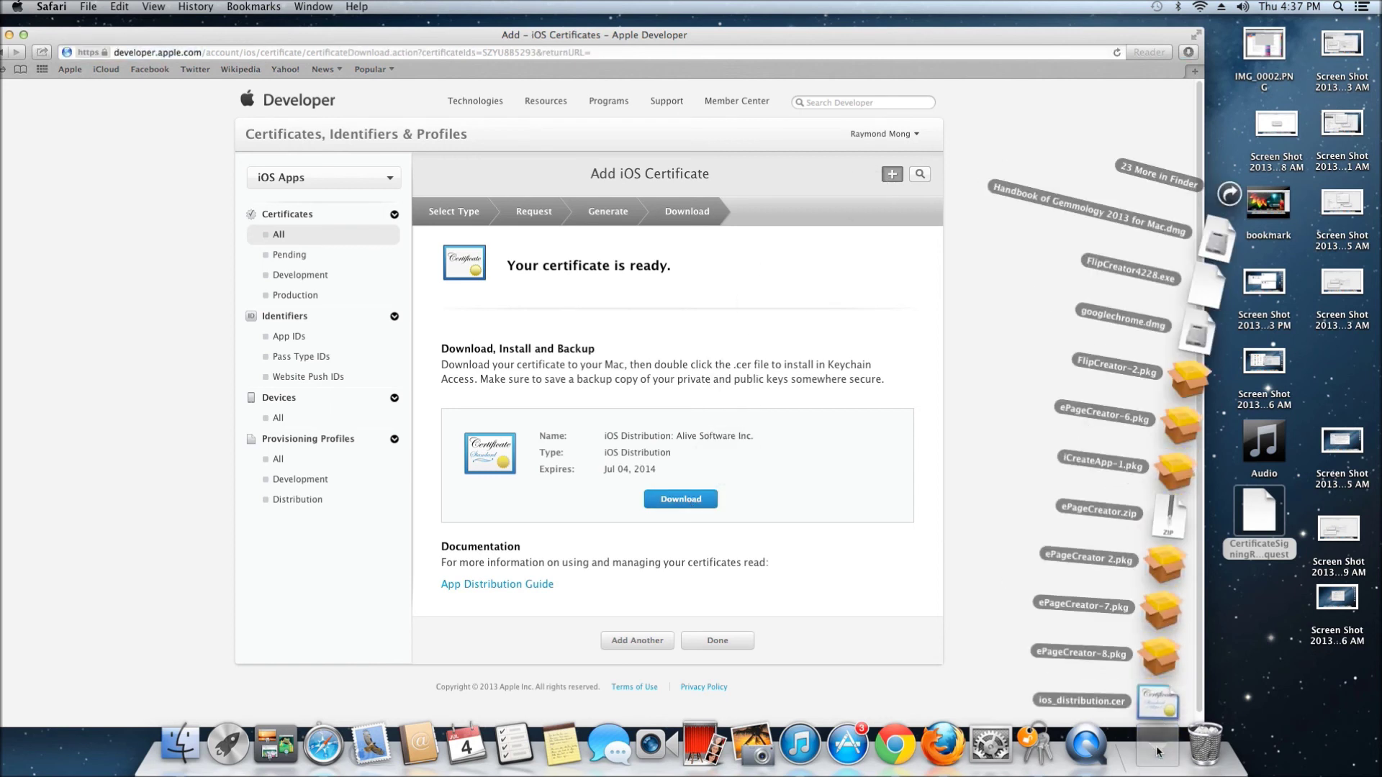
{"action": "left_click", "coordinate": [1159, 709]}
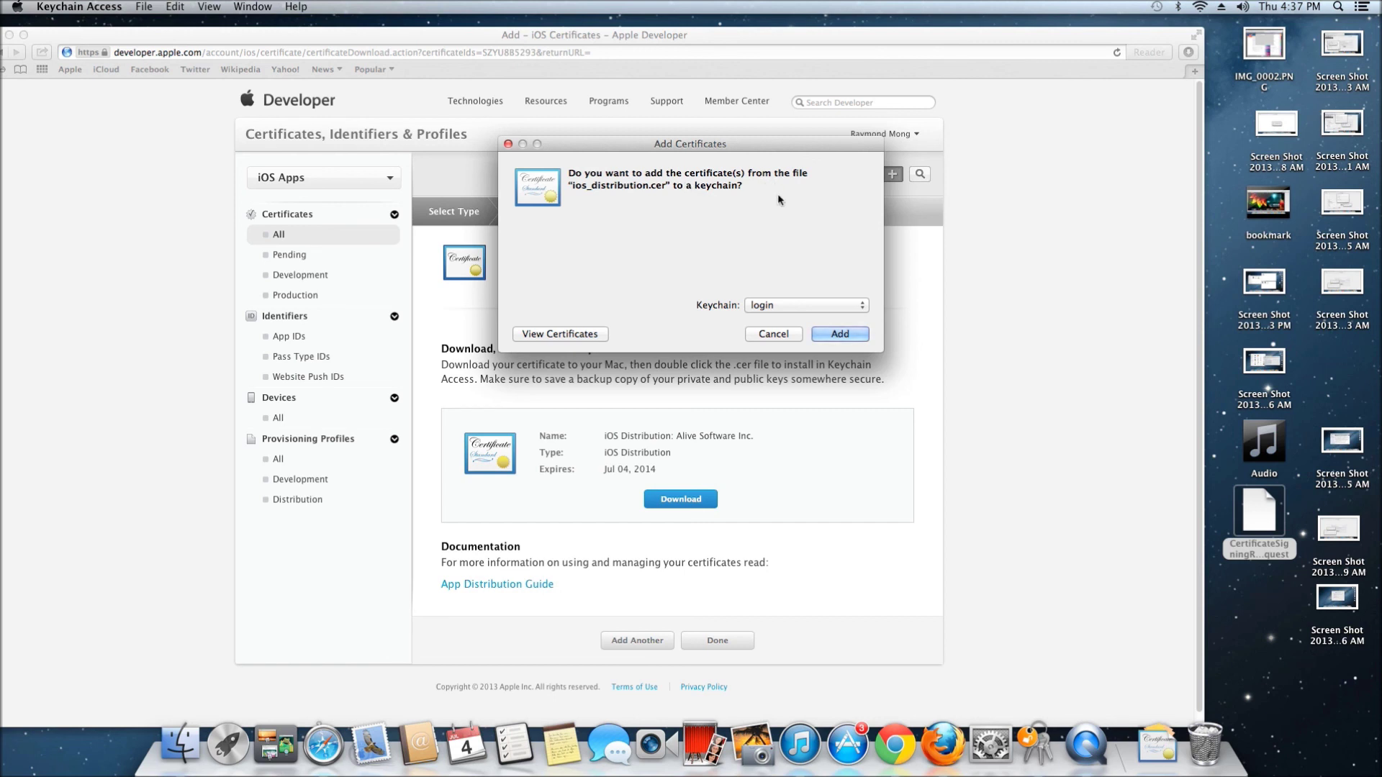
{"action": "left_click", "coordinate": [838, 334]}
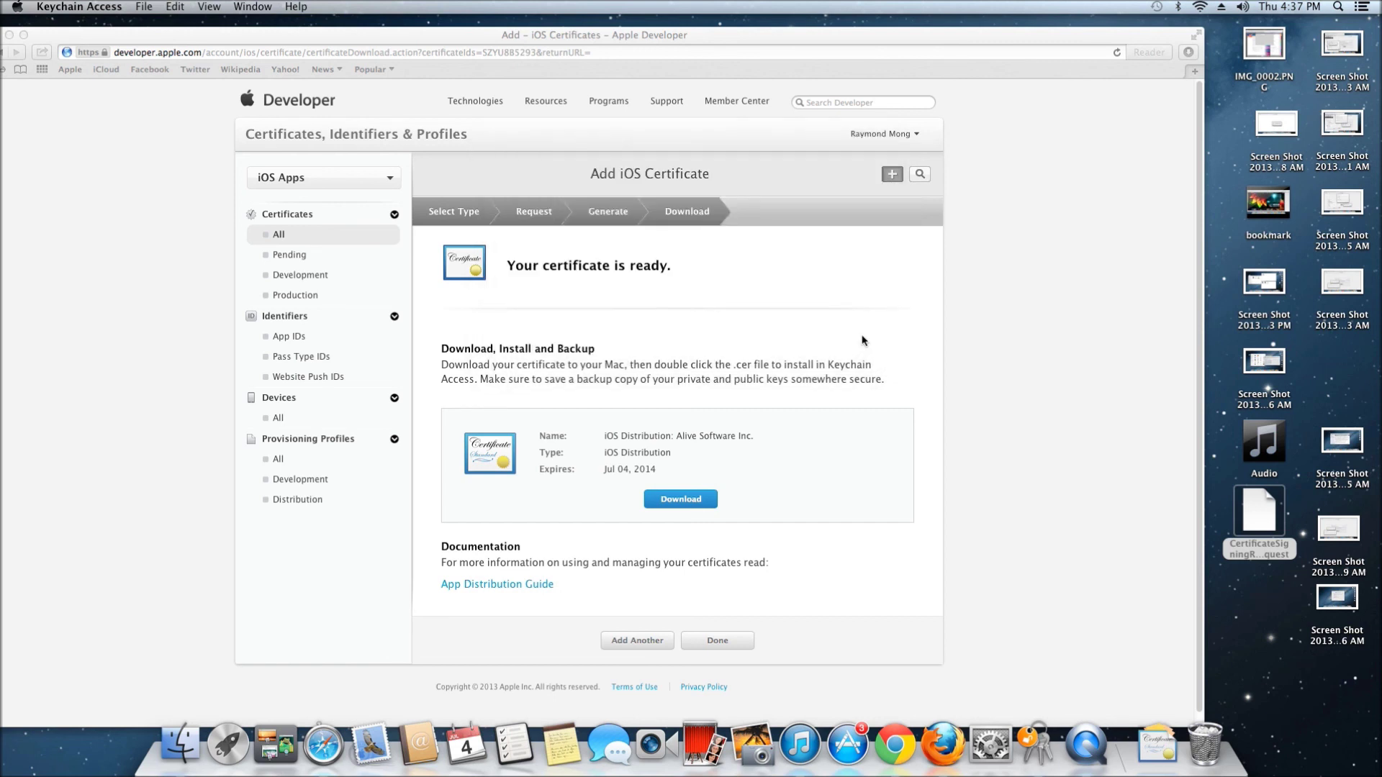
{"action": "left_click", "coordinate": [1047, 746]}
{"action": "left_click", "coordinate": [1045, 631]}
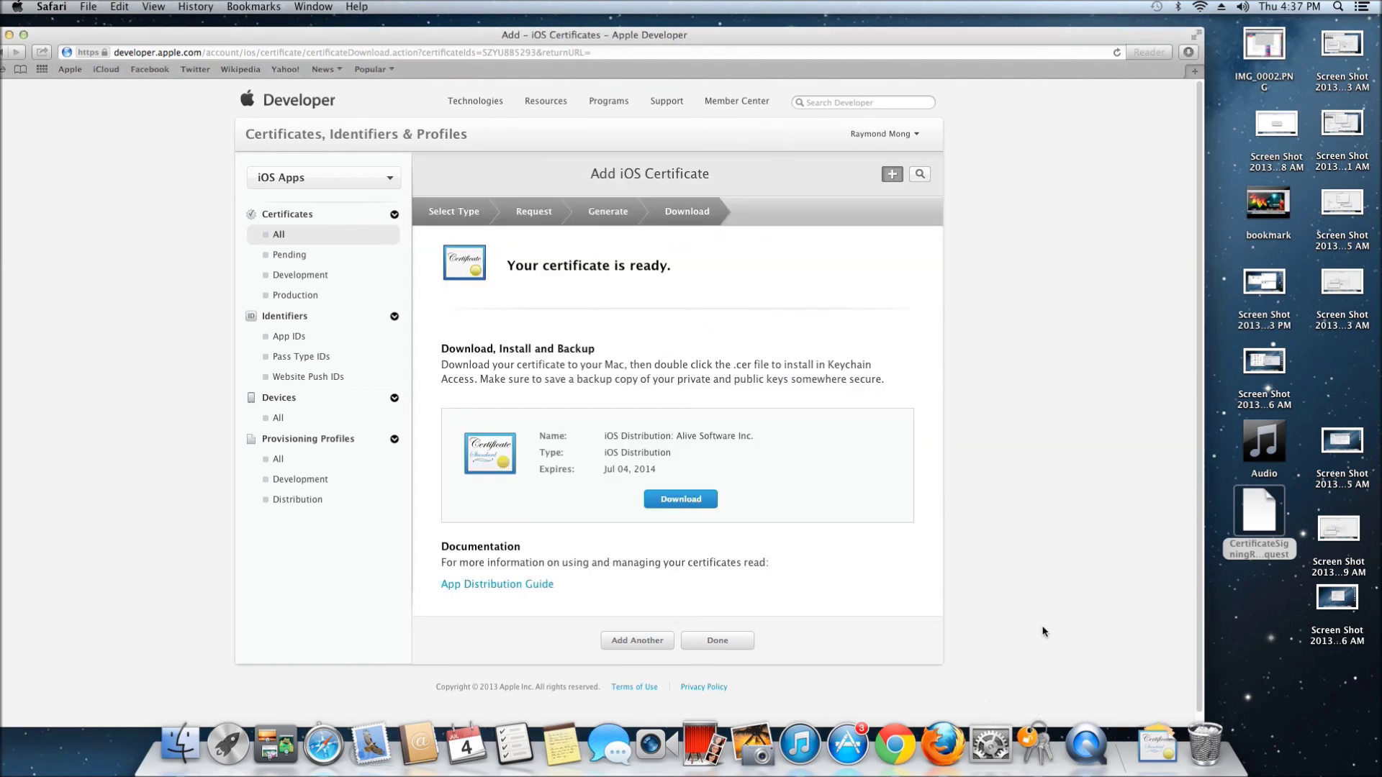